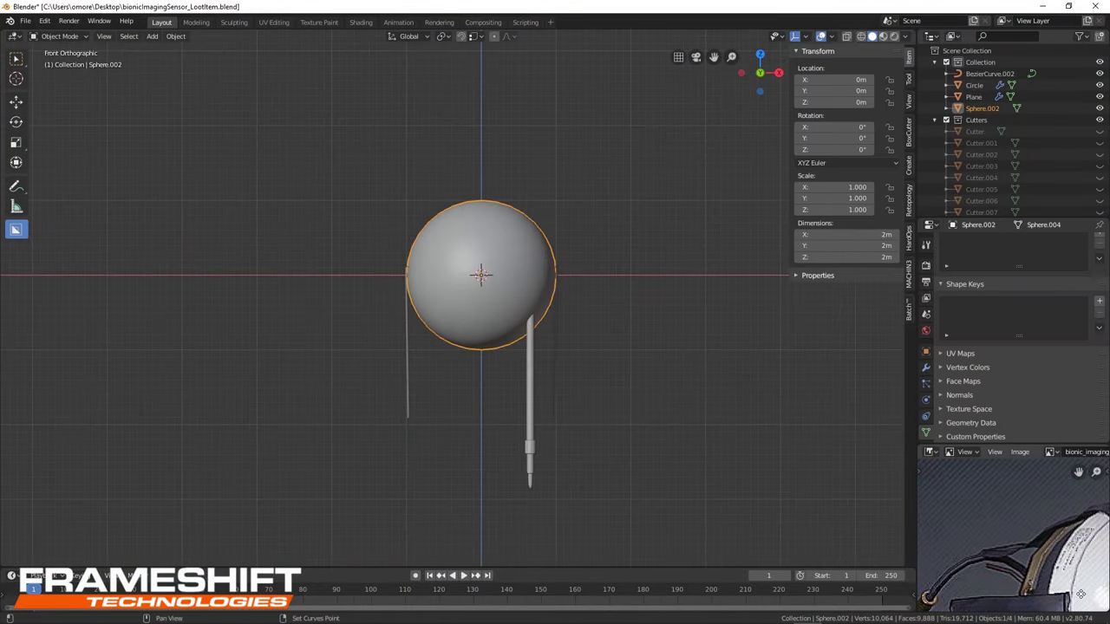
Split the Blender image viewer area into two panes.
drag(920, 458, 920, 504)
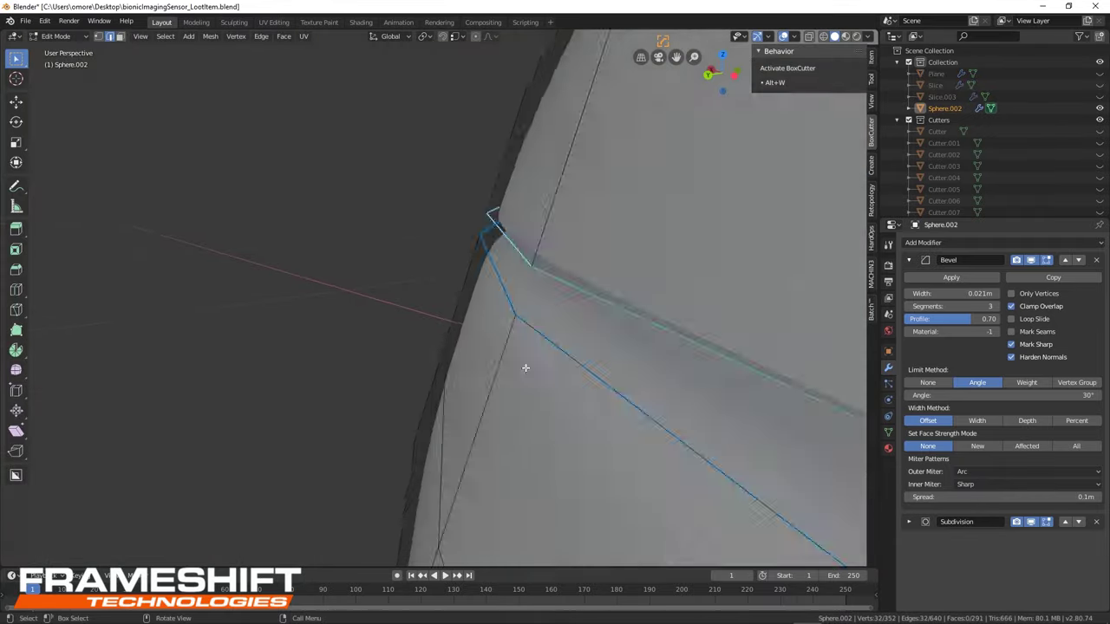
Cut an extruded slice out of the dome's edge with BoxCutter.
middle_drag(524, 367, 335, 186)
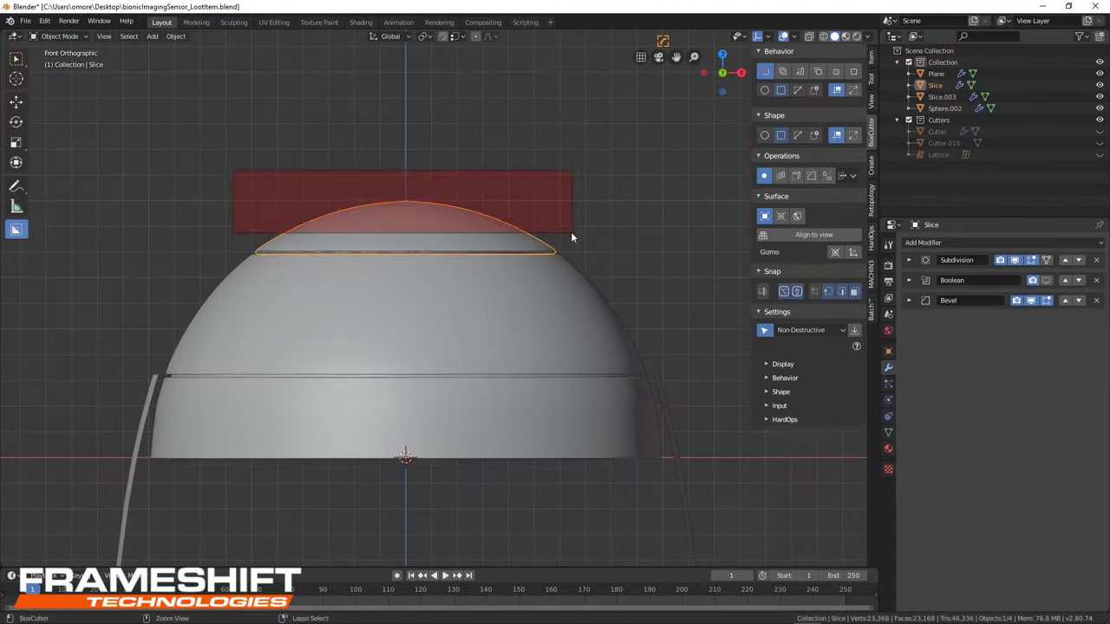
drag(572, 234, 593, 252)
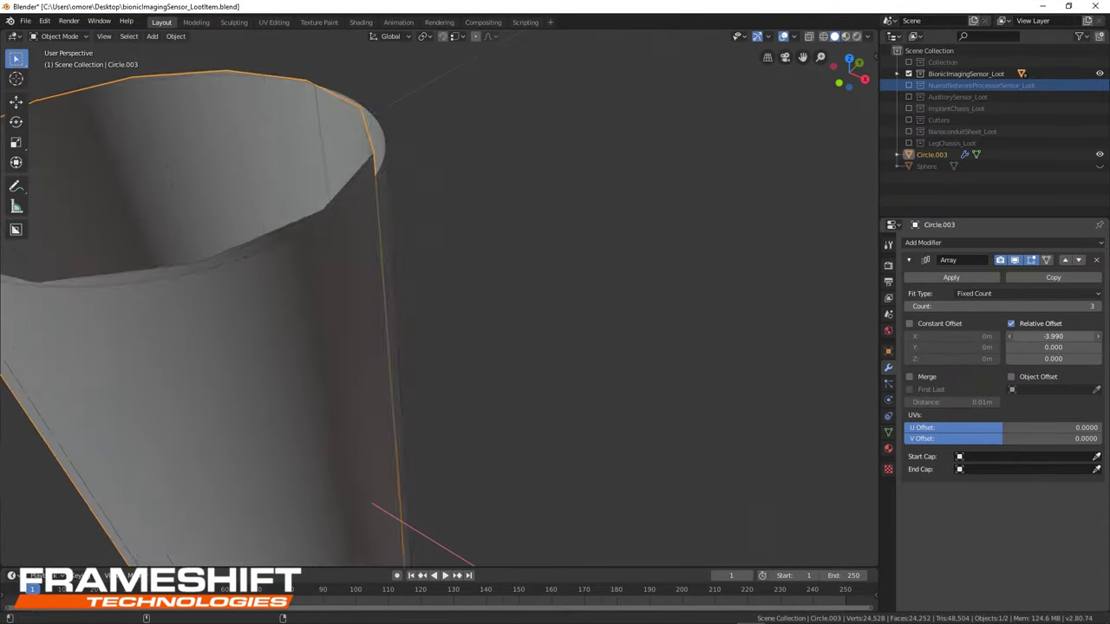
Zoom out to bring all three cylindrical pillars into view.
middle_drag(434, 286, 453, 271)
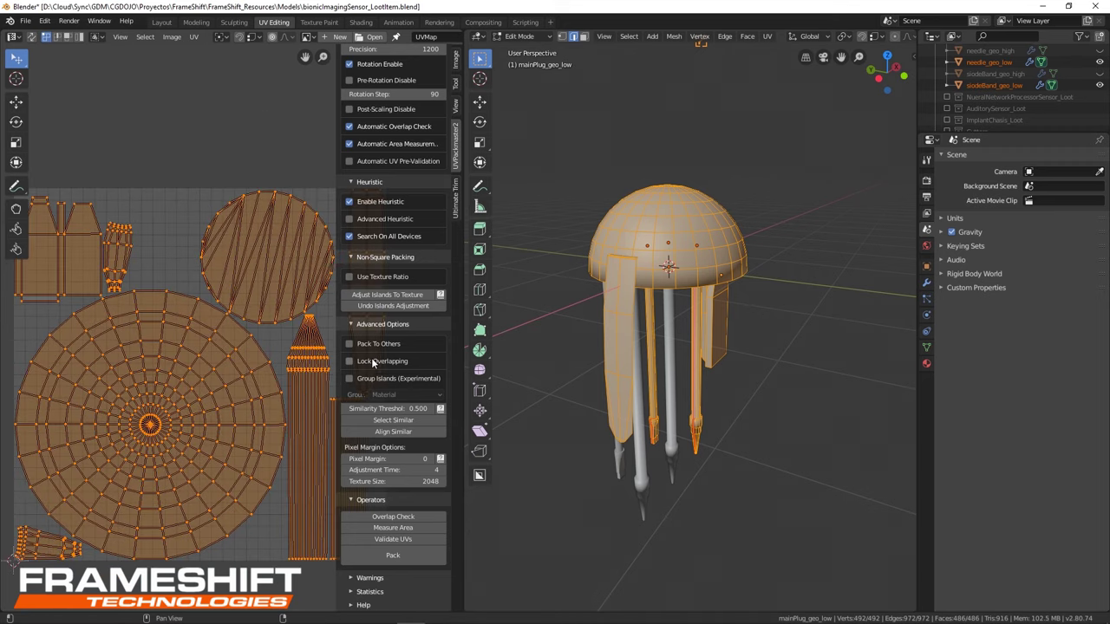
Enable Advanced Heuristic packing in UVPackmaster.
click(396, 217)
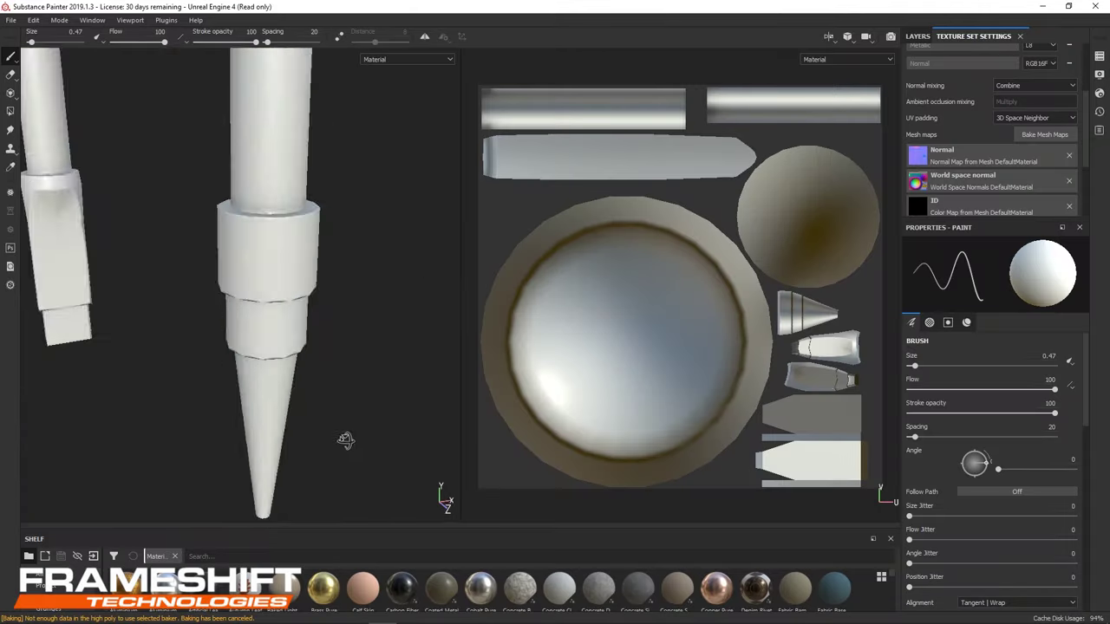
Run the mesh map bake, cancel it, and bring up Save As.
click(643, 497)
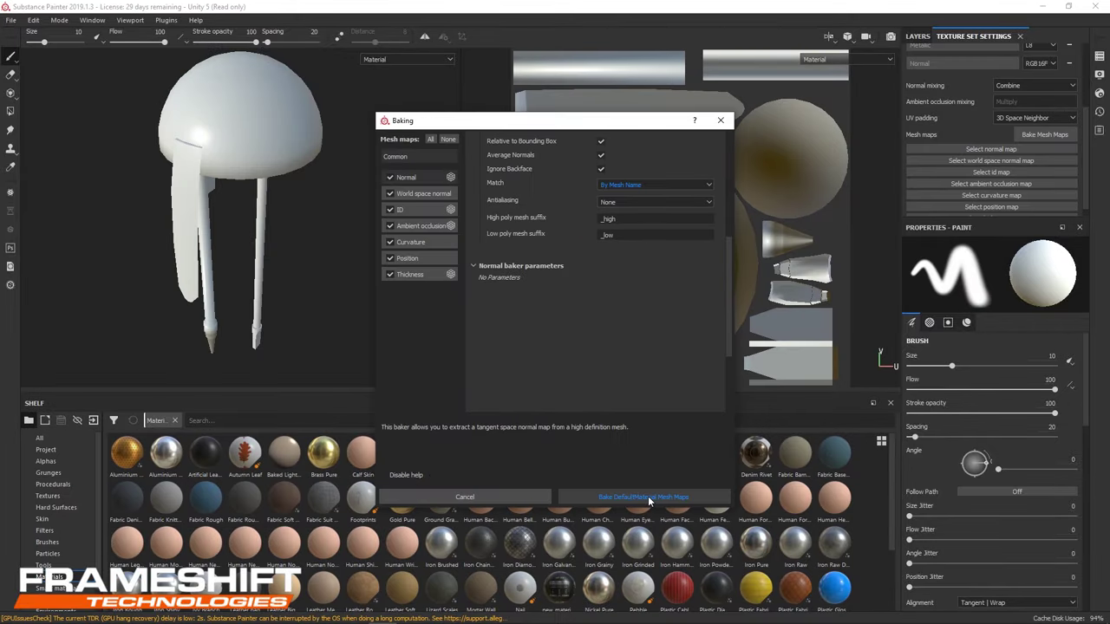
click(648, 498)
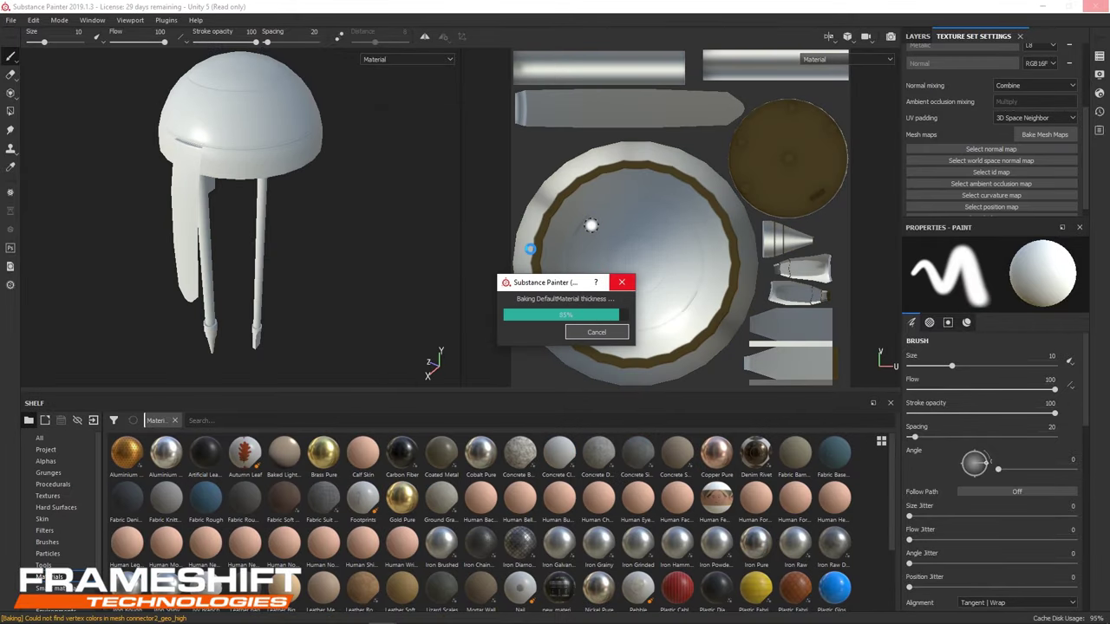
click(620, 282)
mouse_move(260, 191)
alt+mouse_down()
mouse_move(262, 232)
mouse_move(312, 256)
alt+mouse_up()
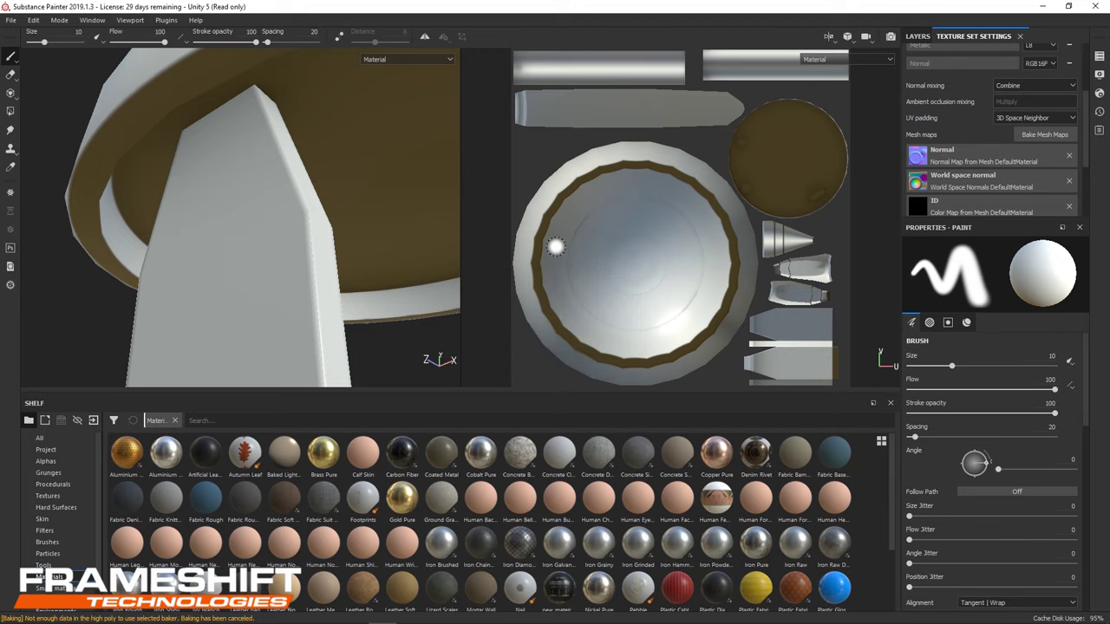
key(ctrl+s)
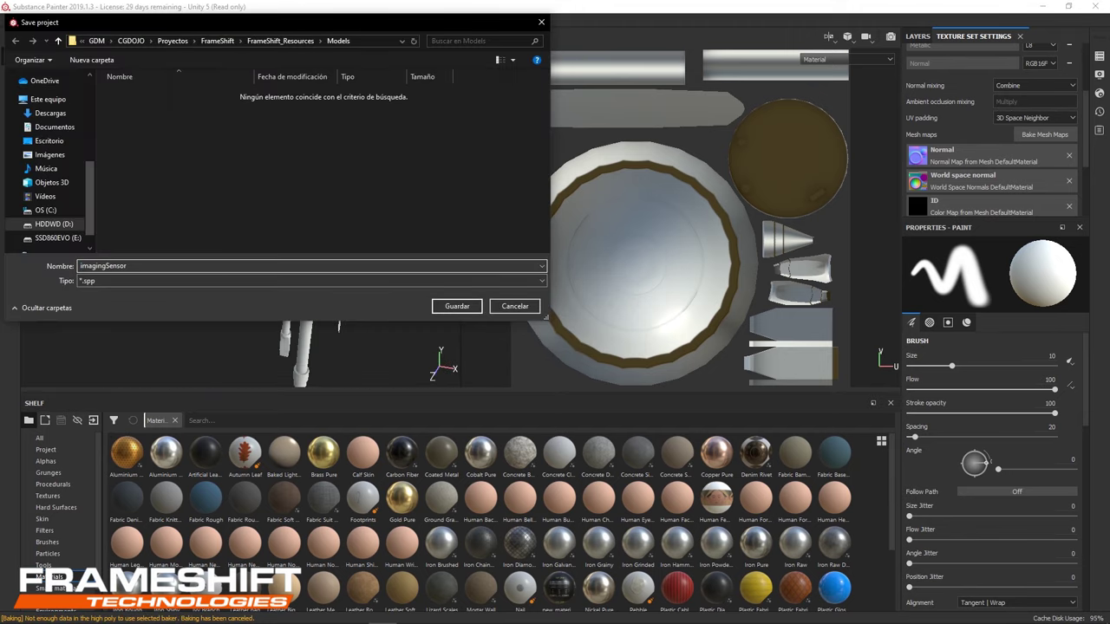
Save the project as imagingSensor and browse the Plastic - Rubber material category.
key(Return)
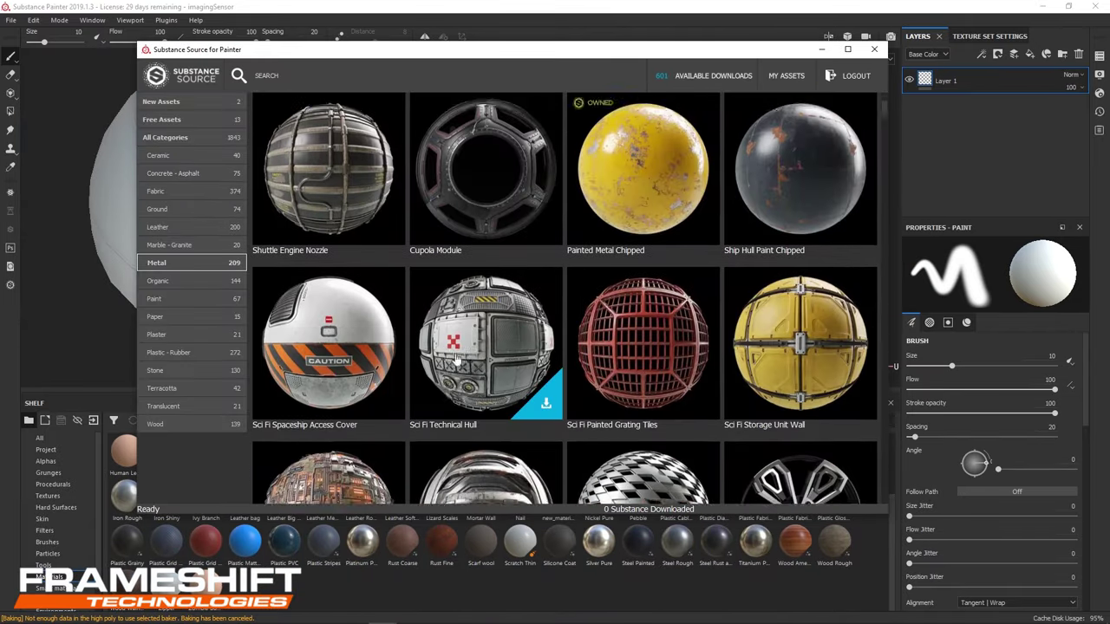
scroll(455, 357, down, 5)
scroll(455, 357, down, 5)
scroll(455, 358, down, 5)
scroll(457, 357, down, 5)
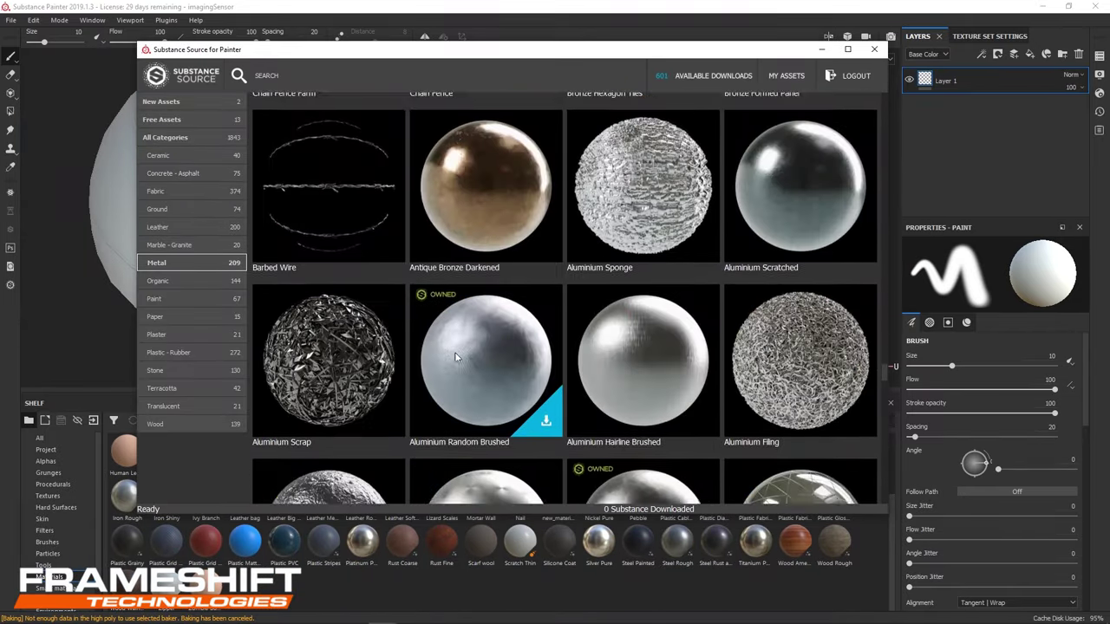
scroll(457, 357, down, 5)
click(172, 352)
scroll(732, 333, down, 5)
scroll(822, 233, down, 3)
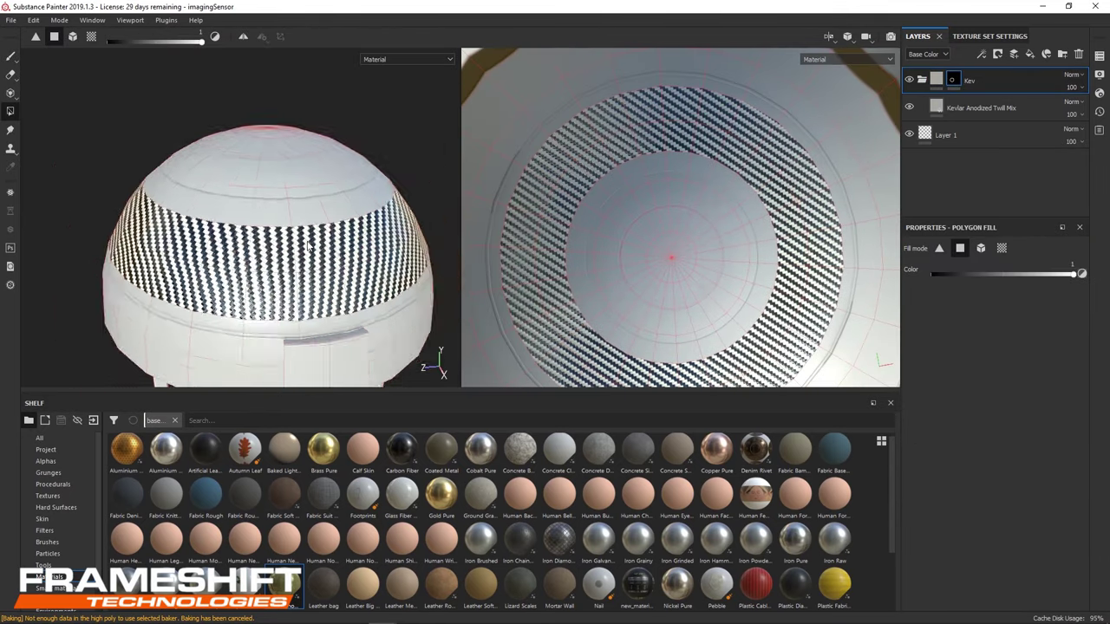
Extend the kevlar mask with a smaller brush, then undo the kevlar entirely.
click(321, 187)
key(1)
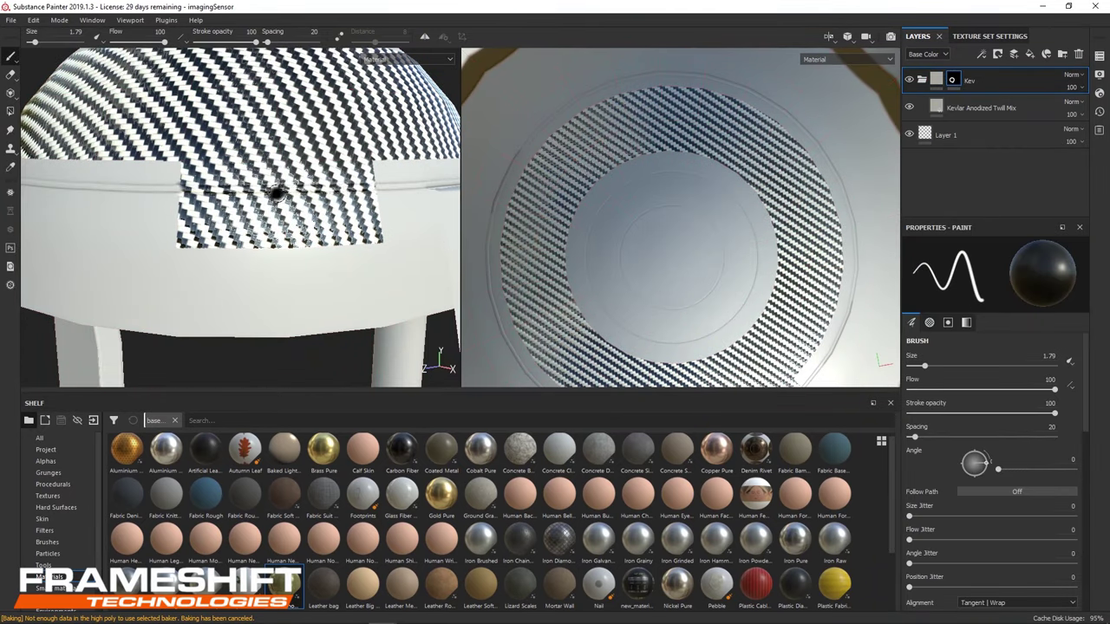
alt+drag(276, 193, 226, 208)
ctrl+right_drag(226, 209, 190, 200)
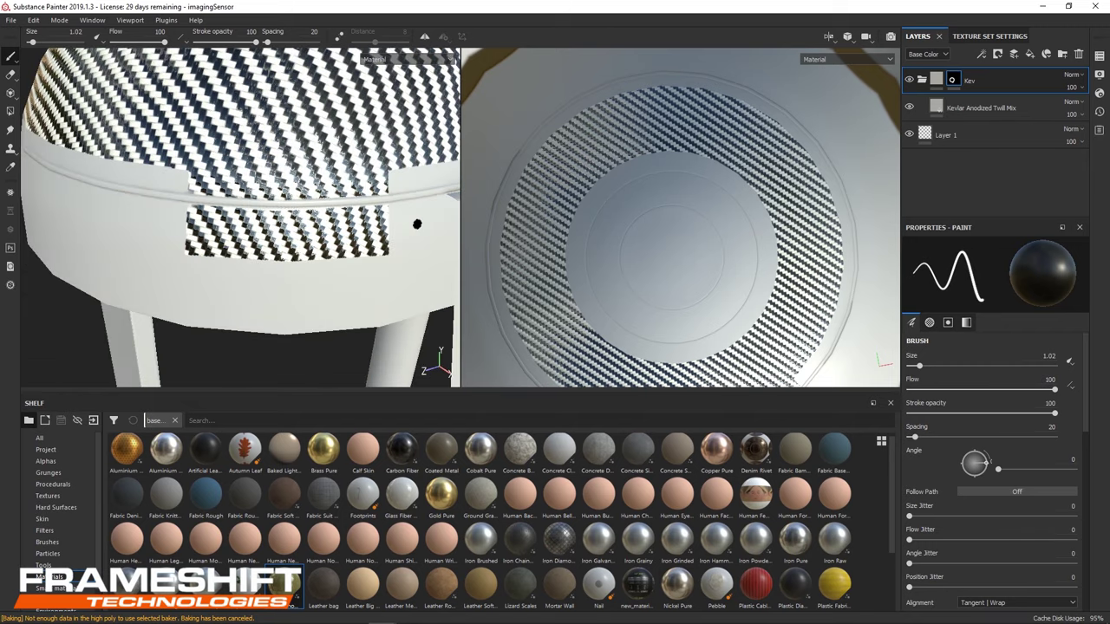
key(ctrl+z)
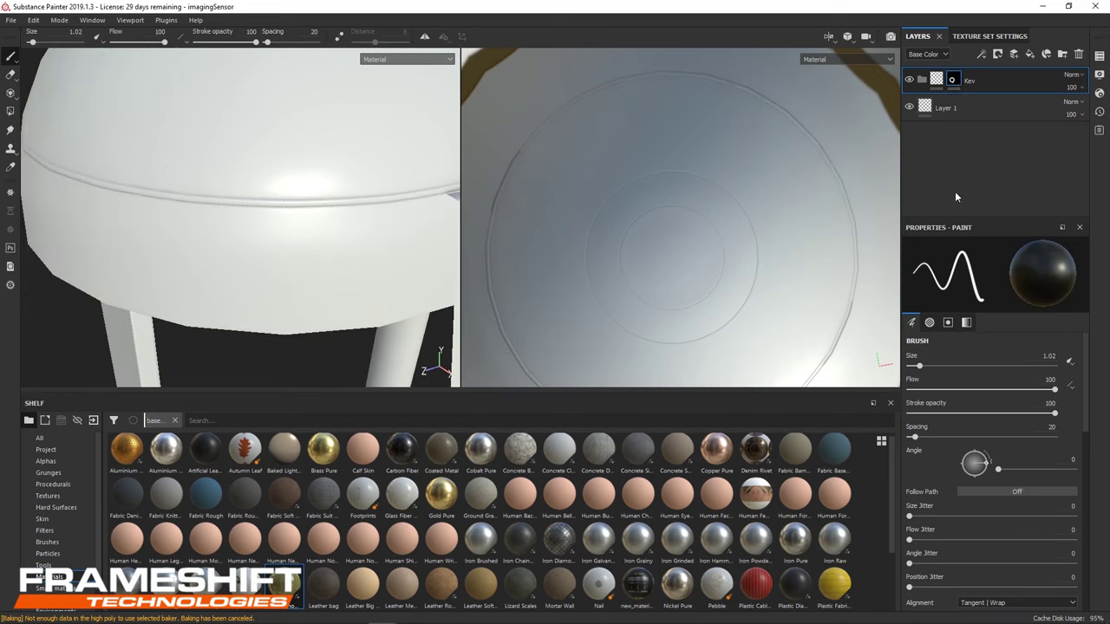
Add Artificial Leather in a Rubber folder, masking the leg parts by whole polygons.
drag(1004, 81, 997, 85)
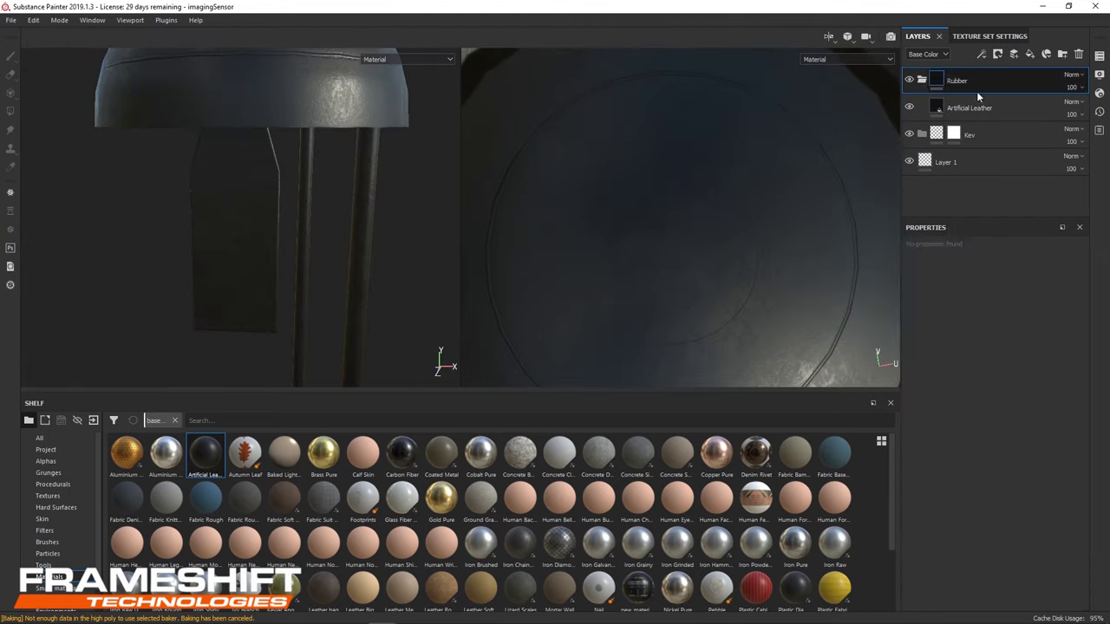
key(4)
scroll(589, 373, up, 5)
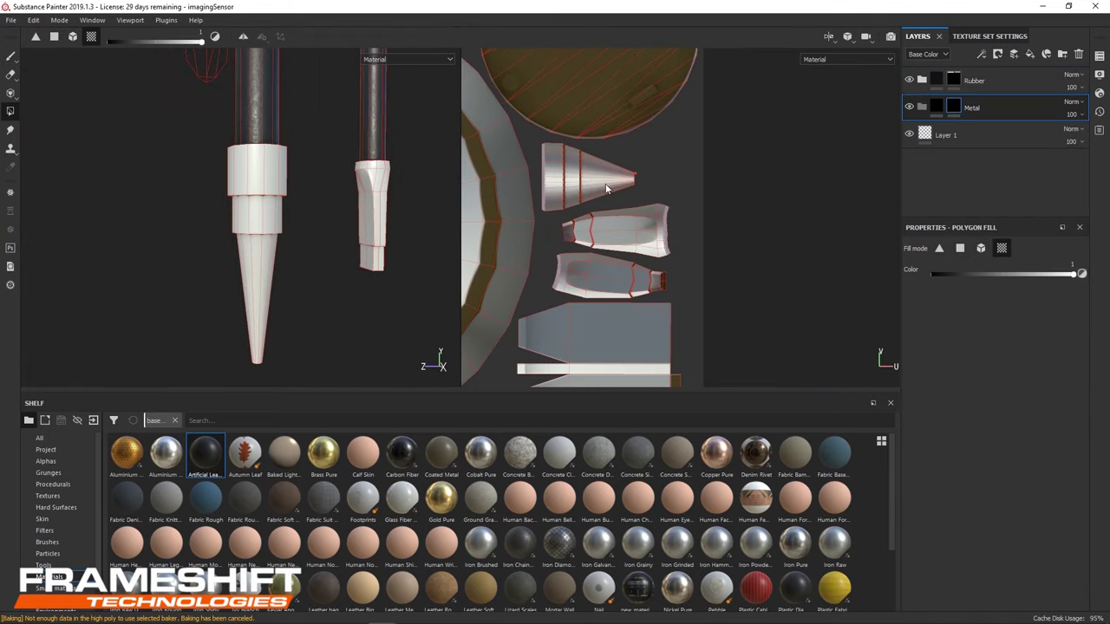
middle_drag(607, 188, 660, 211)
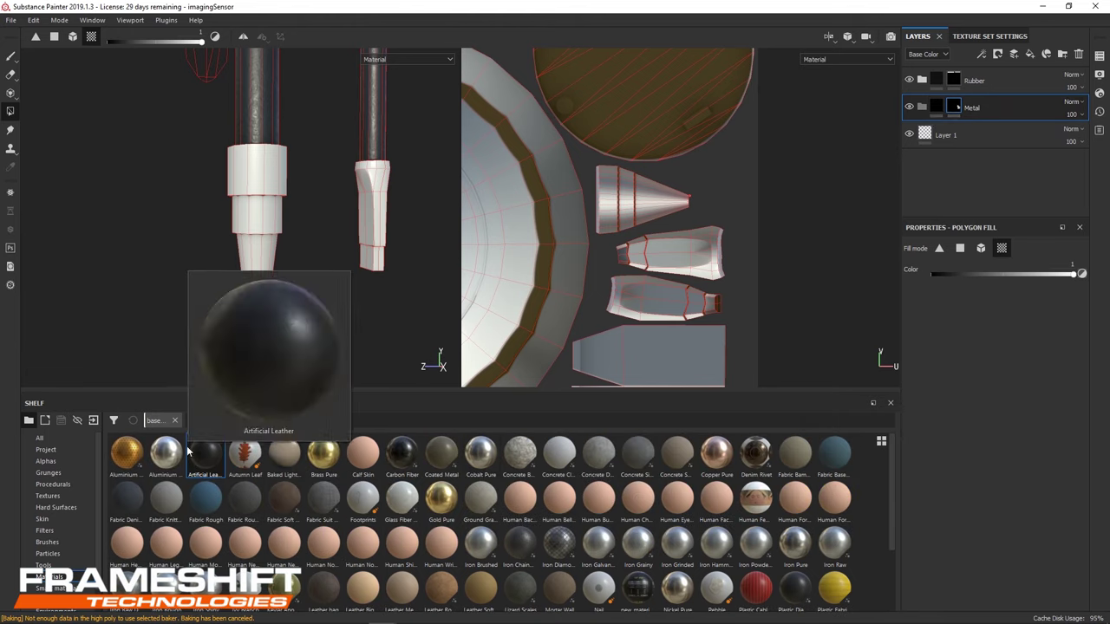
scroll(434, 520, down, 2)
drag(126, 496, 321, 268)
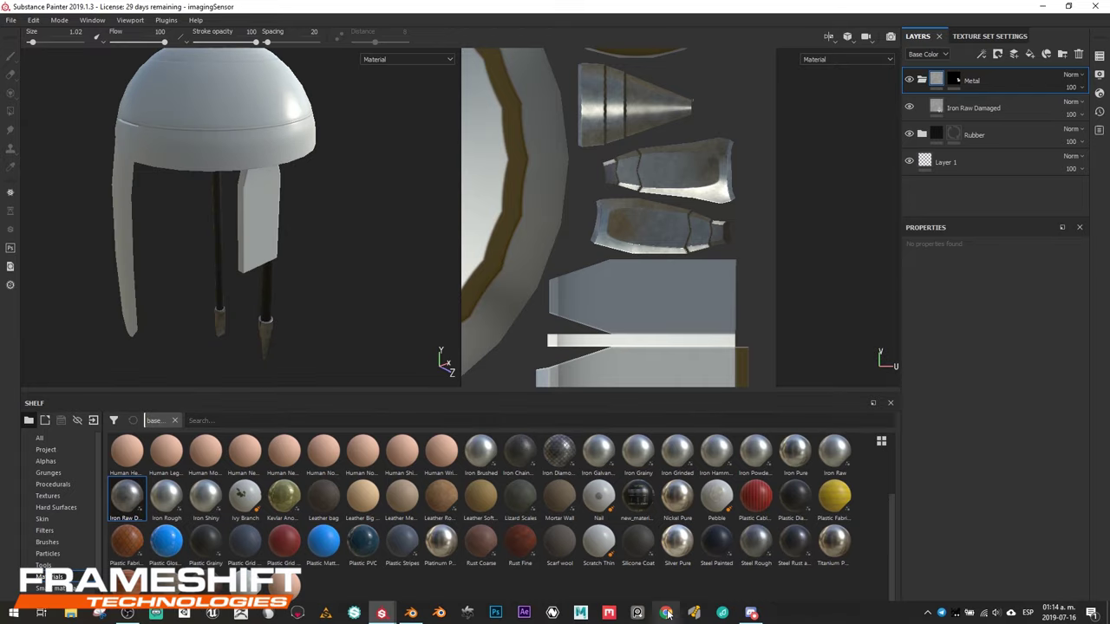
Check the browser task board, then frame the mesh and close in on the insulator rim.
click(666, 614)
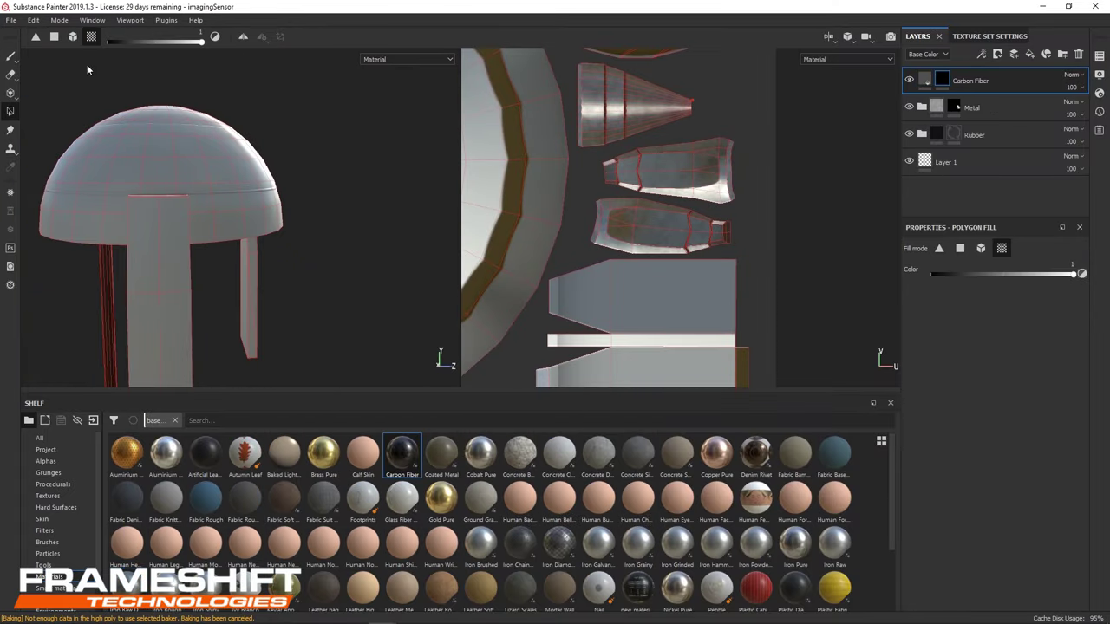
key(f)
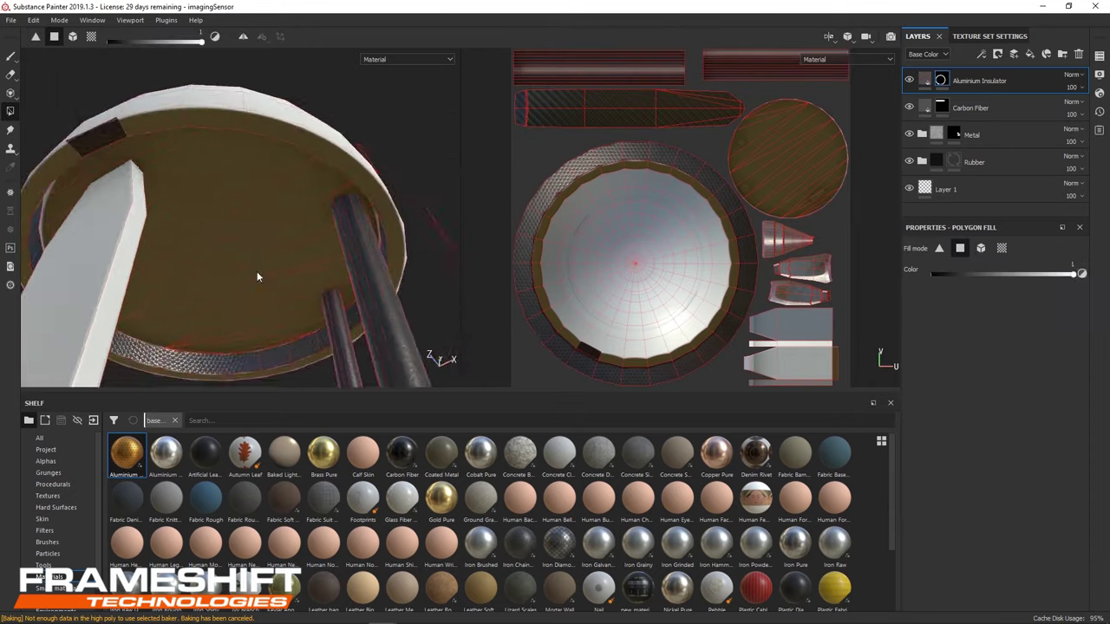
mouse_move(256, 271)
alt+mouse_down()
mouse_move(235, 205)
mouse_move(248, 179)
alt+mouse_up()
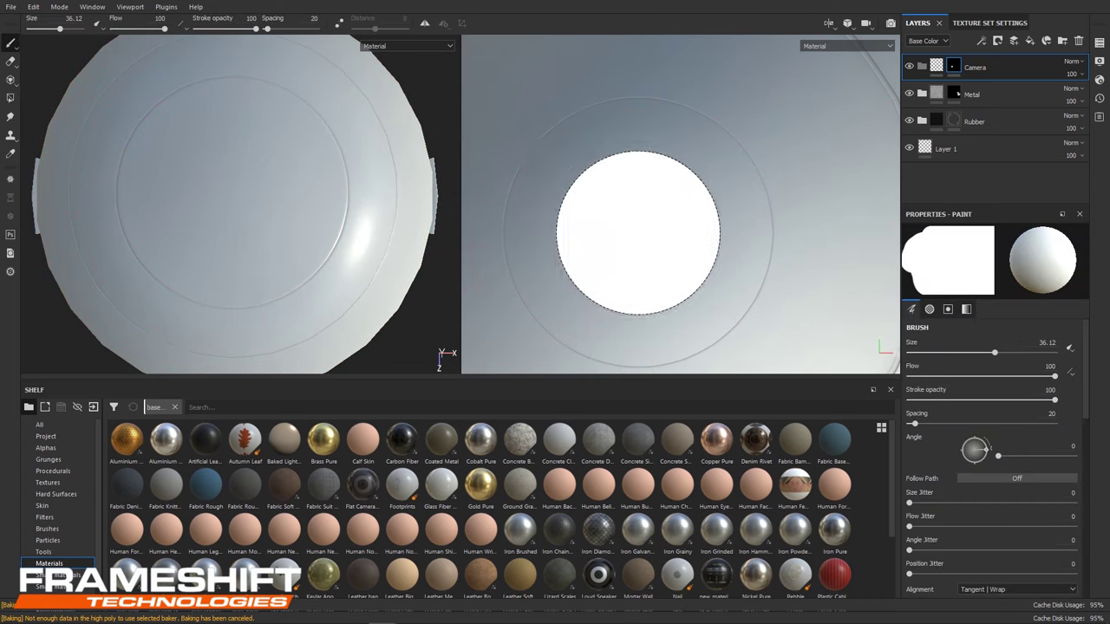
Add a Plastic Dot Recessed Grain layer, viewing the model from the side.
scroll(498, 503, down, 3)
drag(834, 529, 778, 292)
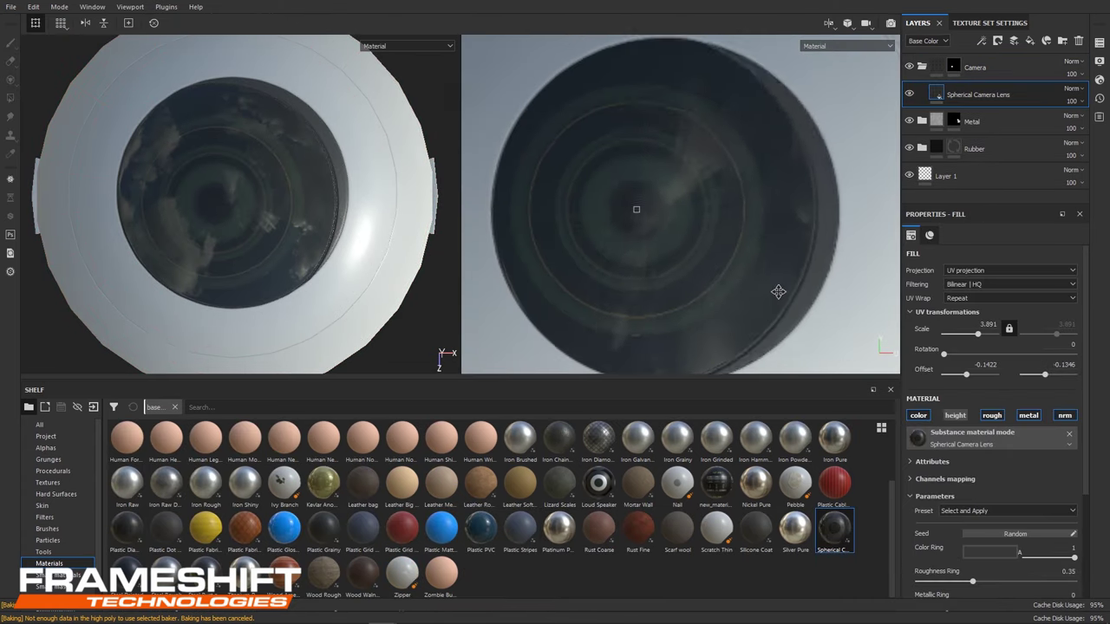
key(f)
alt+drag(317, 210, 249, 219)
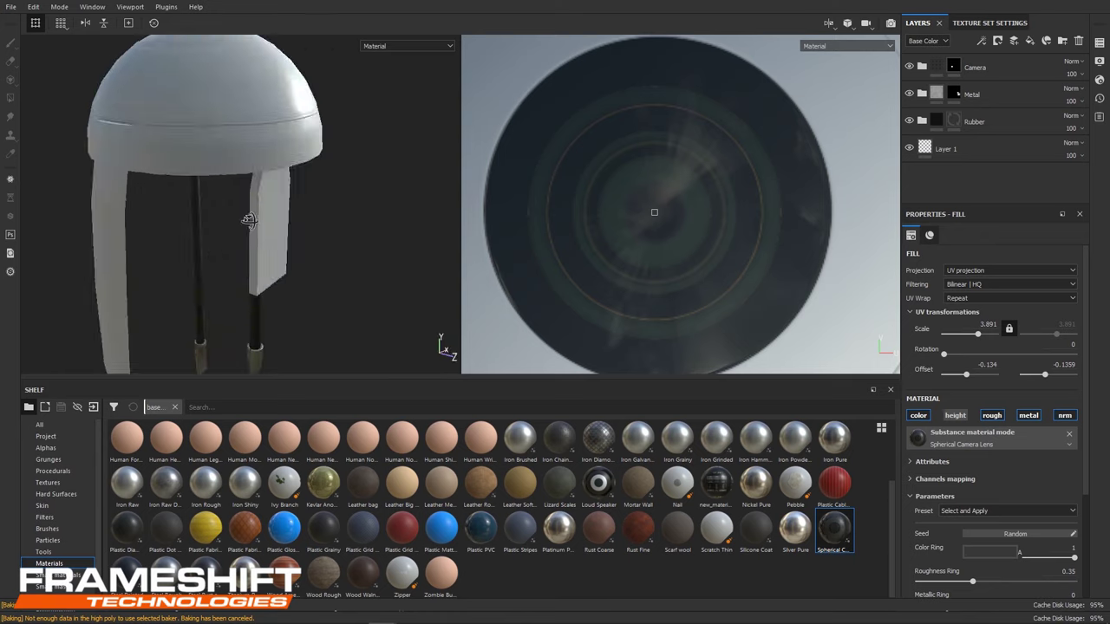
drag(165, 526, 979, 86)
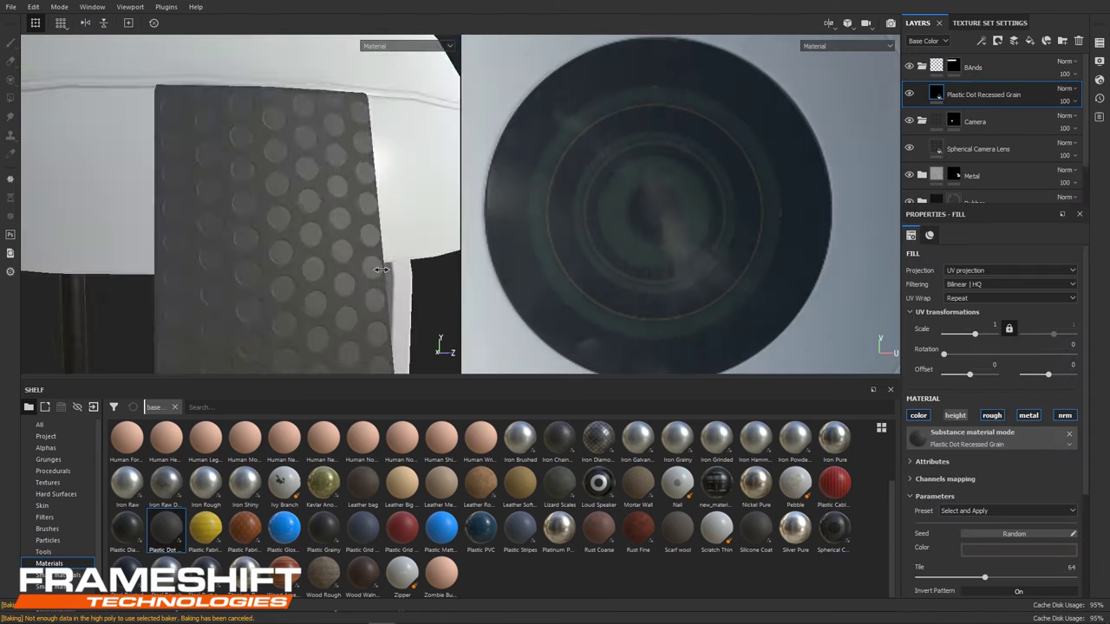
scroll(227, 152, up, 5)
Paint a thin straight stroke along the cable with a size-1 brush.
key(1)
ctrl+right_drag(227, 152, 260, 181)
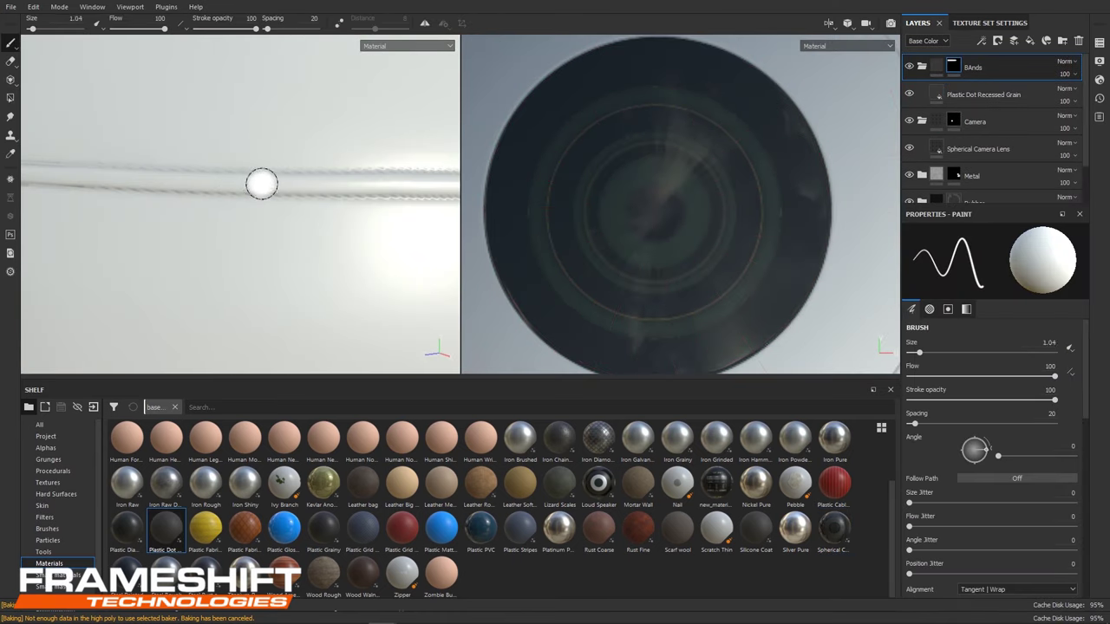
mouse_move(153, 188)
mouse_down()
mouse_move(185, 191)
mouse_move(148, 181)
mouse_move(91, 200)
mouse_move(240, 257)
mouse_move(330, 260)
mouse_move(69, 176)
mouse_move(434, 167)
mouse_up()
key(ctrl+z)
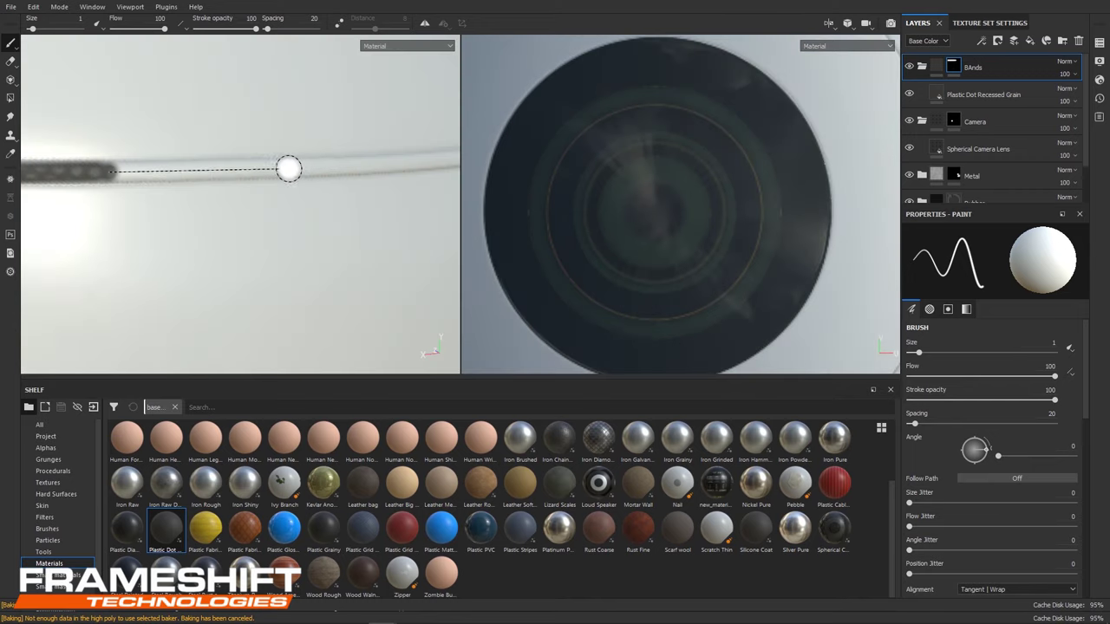
mouse_move(287, 168)
alt+mouse_down()
mouse_move(441, 191)
mouse_move(221, 187)
alt+mouse_up()
mouse_move(149, 201)
alt+mouse_down()
mouse_move(118, 188)
mouse_move(178, 240)
mouse_move(120, 186)
alt+mouse_up()
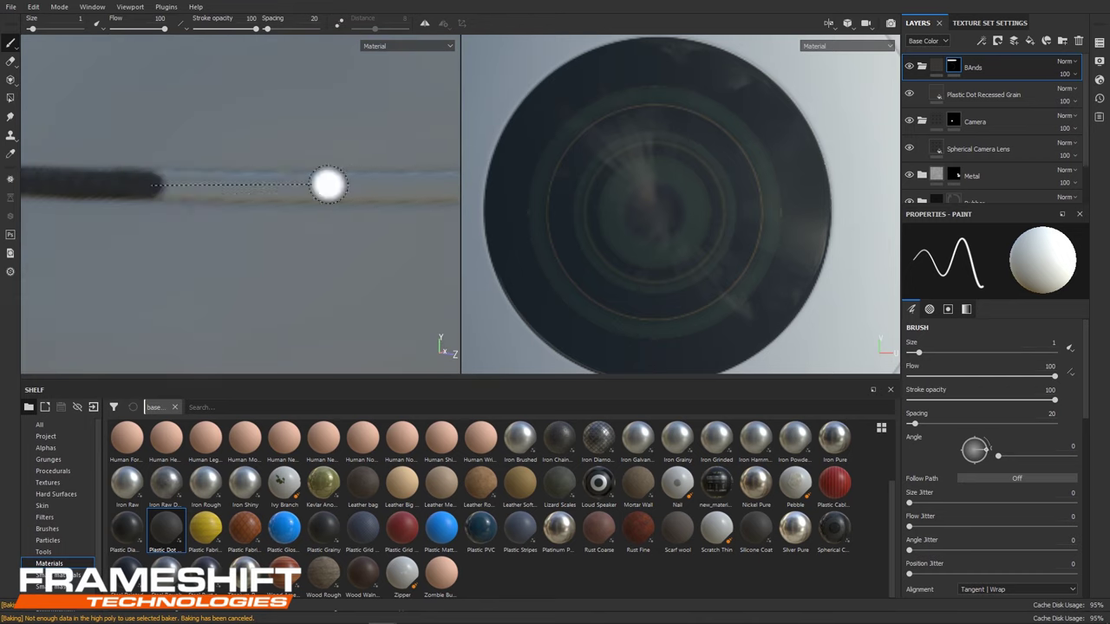
alt+drag(401, 118, 198, 255)
click(10, 98)
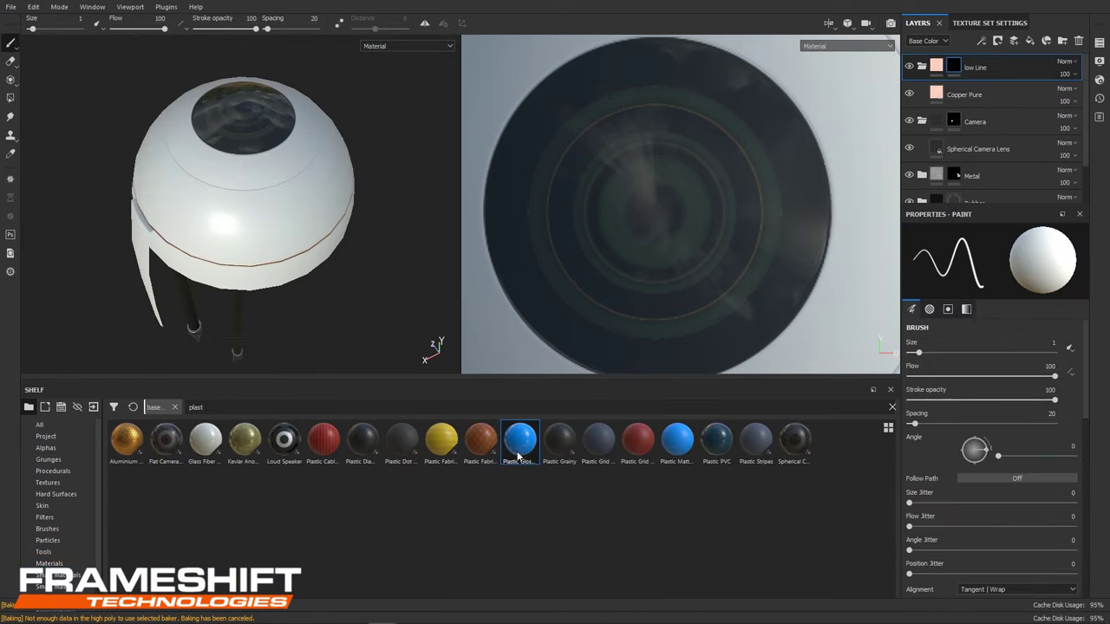
Add a Plastic Glossy Pure fill and lighten the lens ring colour.
drag(519, 438, 942, 69)
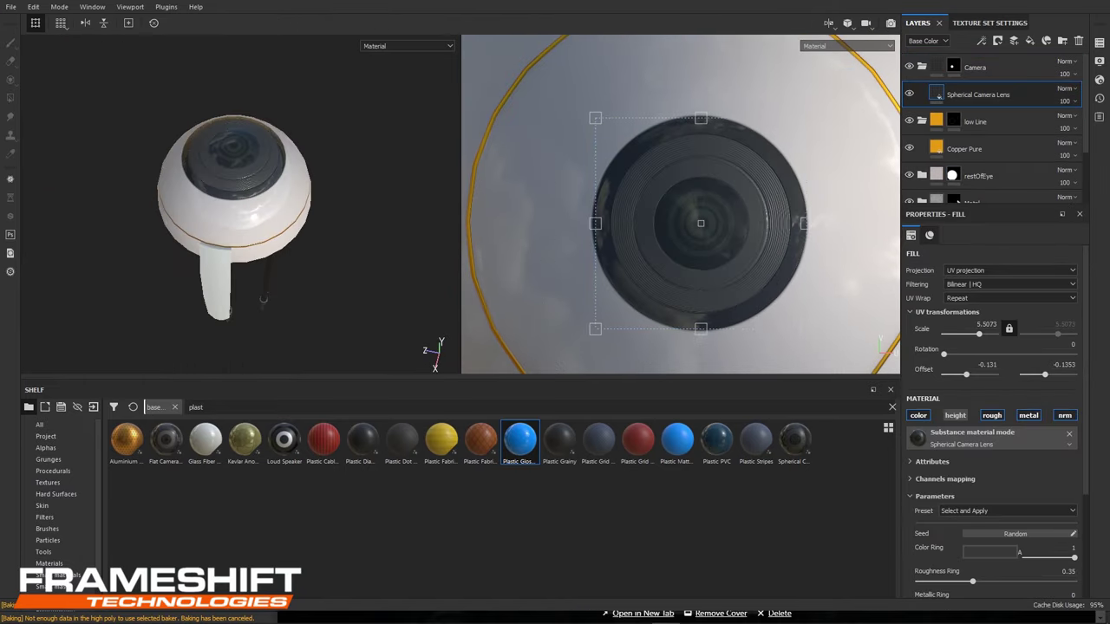
alt+drag(254, 182, 346, 199)
scroll(1036, 522, down, 3)
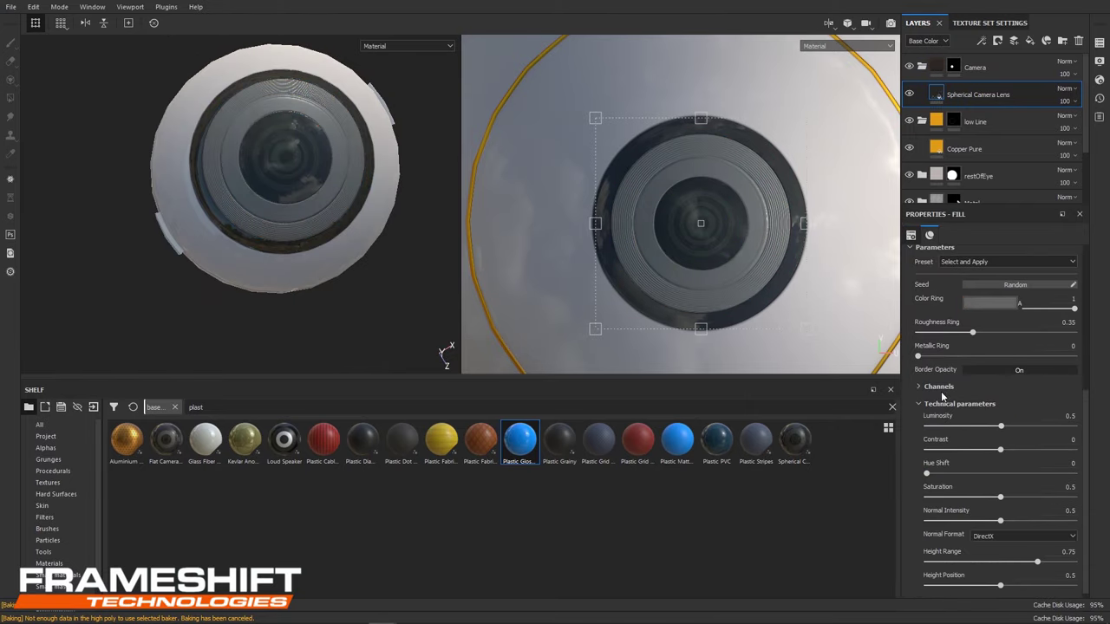
alt+drag(248, 181, 337, 156)
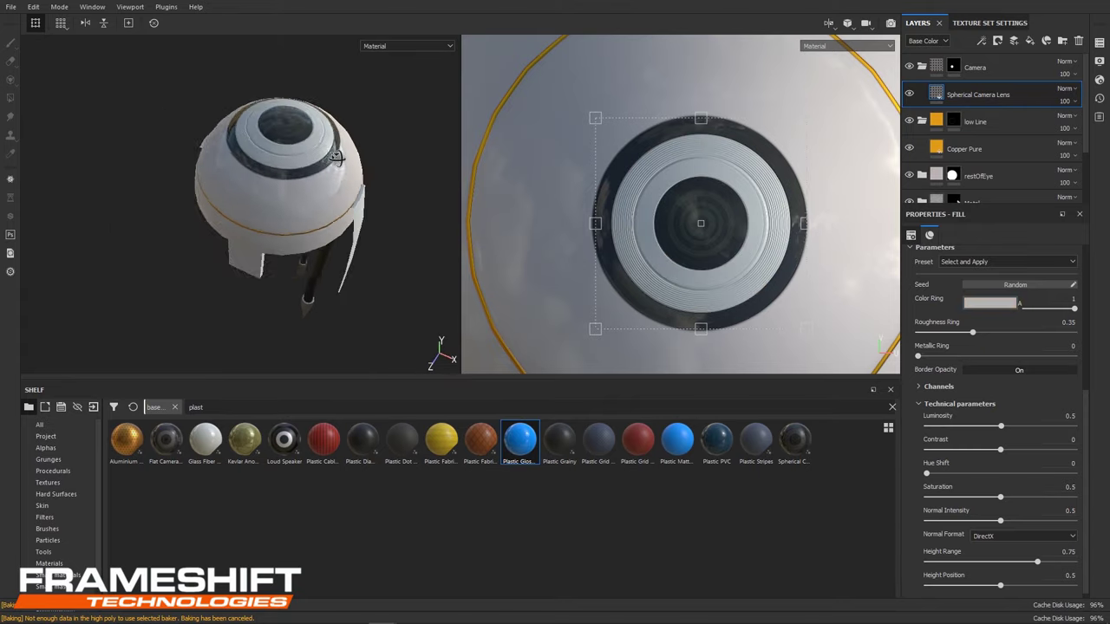
Add Plastic Dot Recessed Grain and Flat Camera Lens material layers.
drag(401, 438, 922, 124)
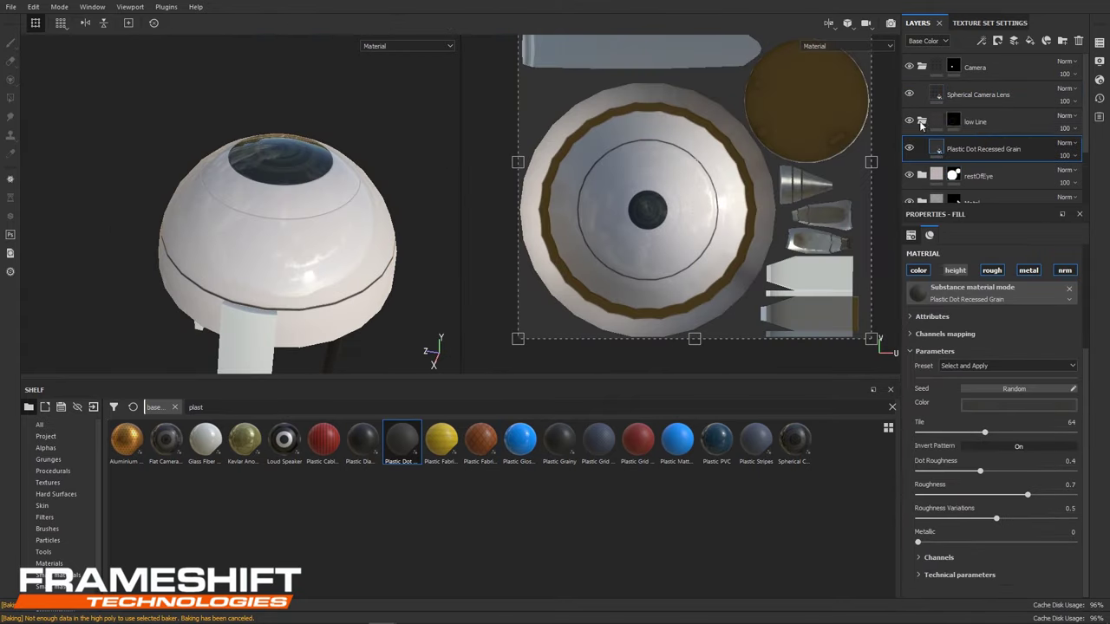
scroll(286, 243, down, 3)
scroll(278, 247, up, 2)
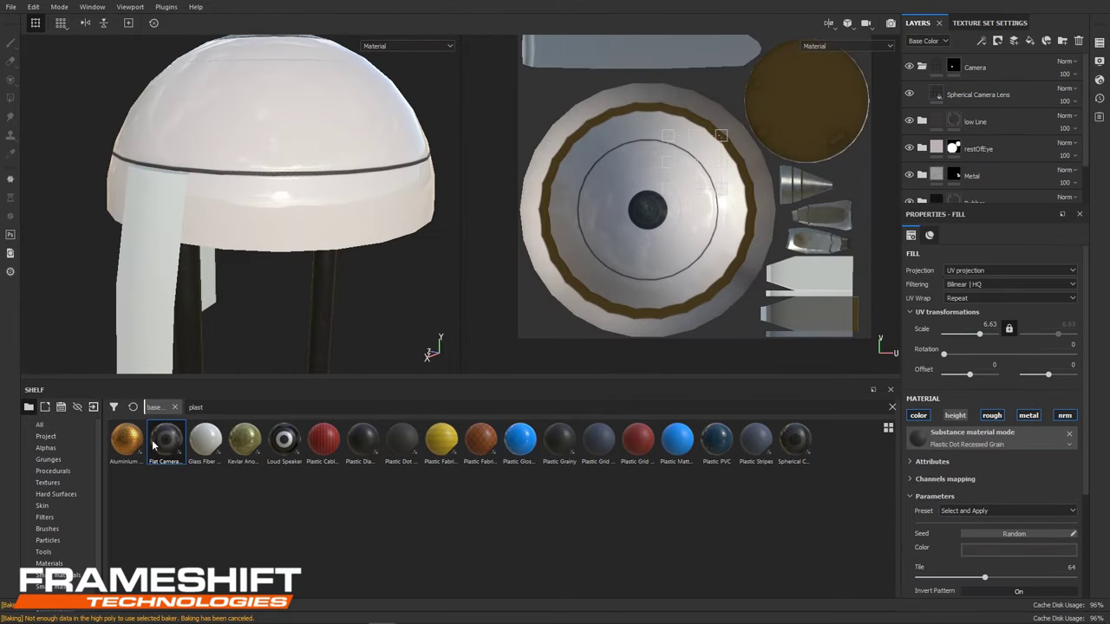
drag(153, 444, 963, 94)
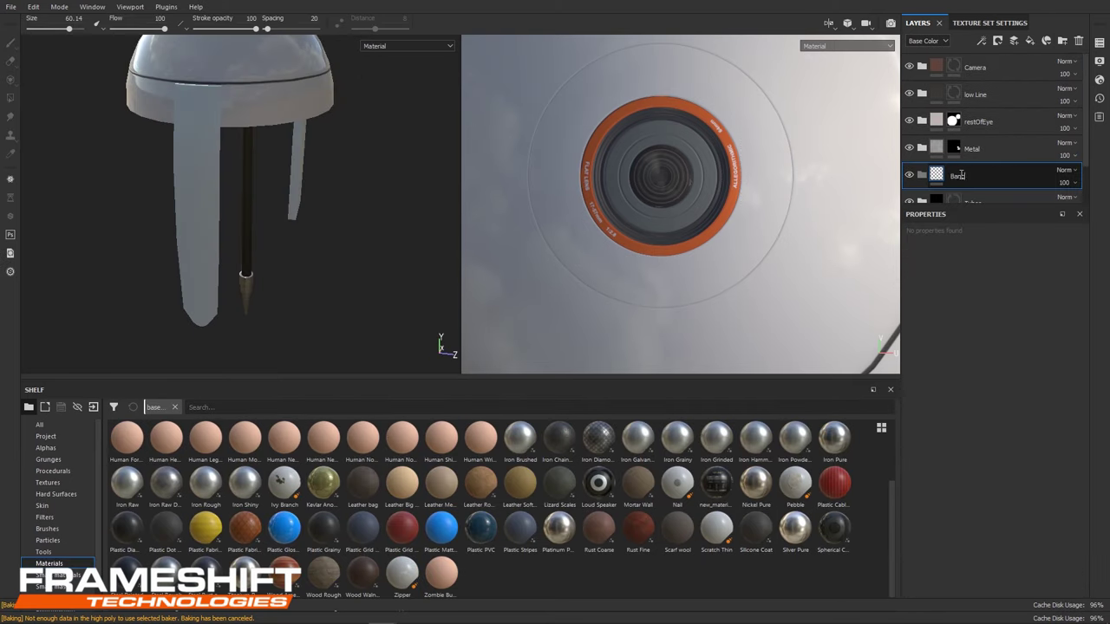
Move the Plastic Fabric Bands fill layer above the Camera folder in the stack.
scroll(539, 411, up, 1)
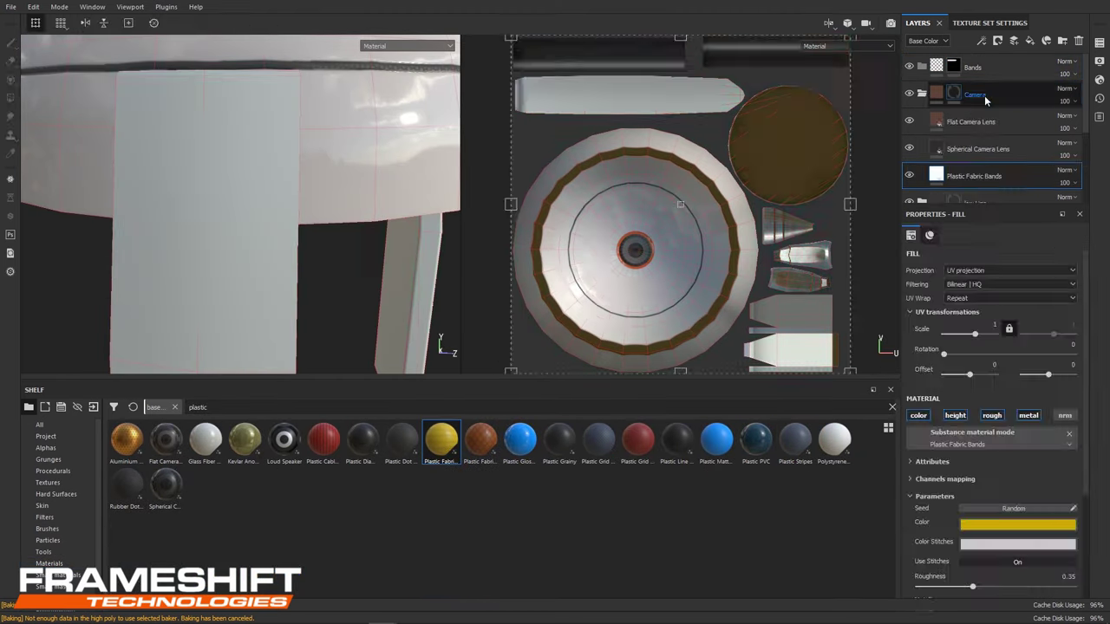
drag(985, 101, 985, 95)
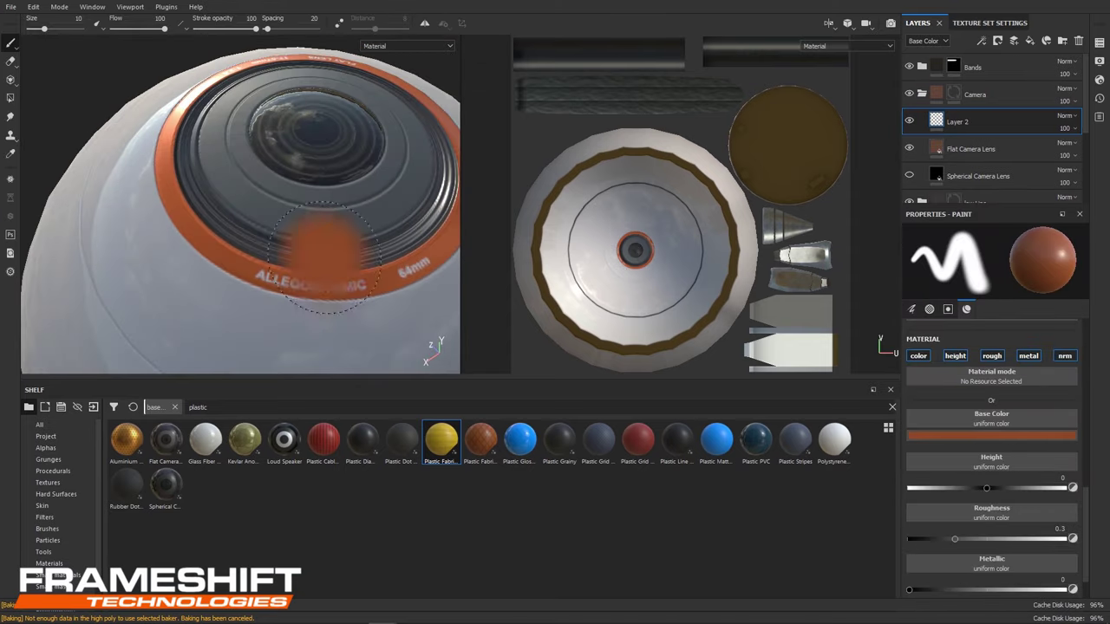
Shrink the brush to paint orange over the lens lettering, then view the box part from the side.
scroll(321, 256, up, 5)
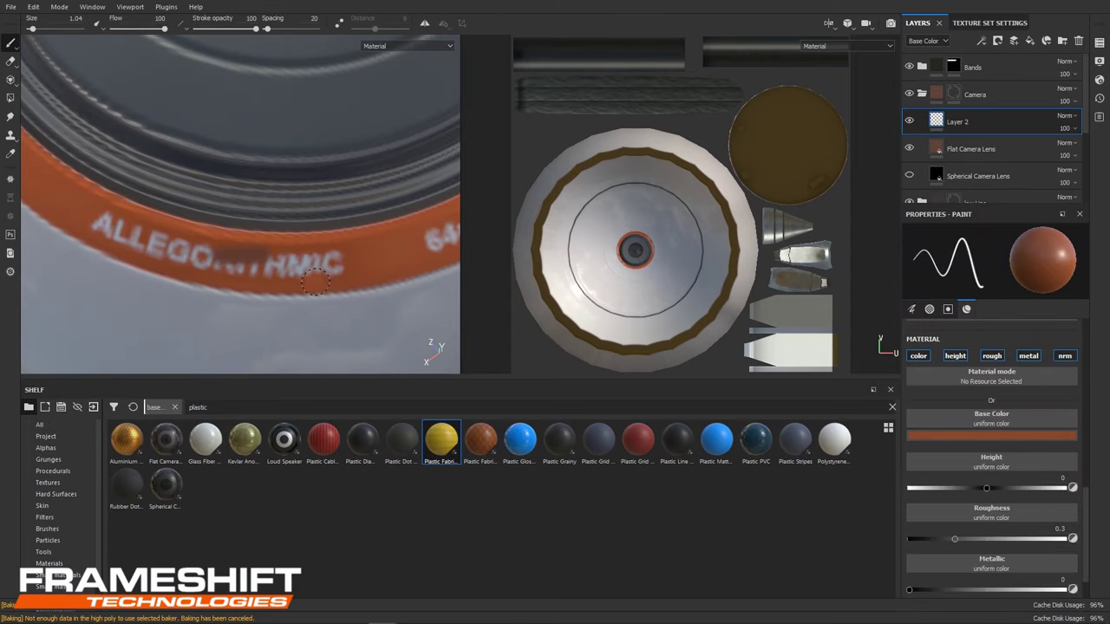
ctrl+right_drag(321, 255, 121, 260)
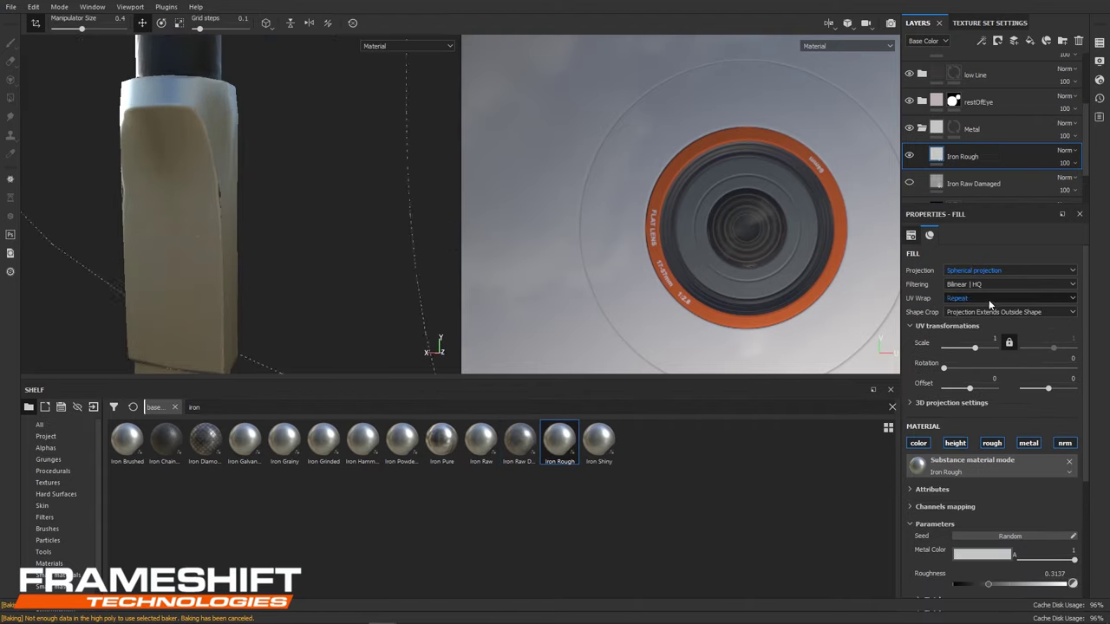
alt+drag(50, 290, 313, 190)
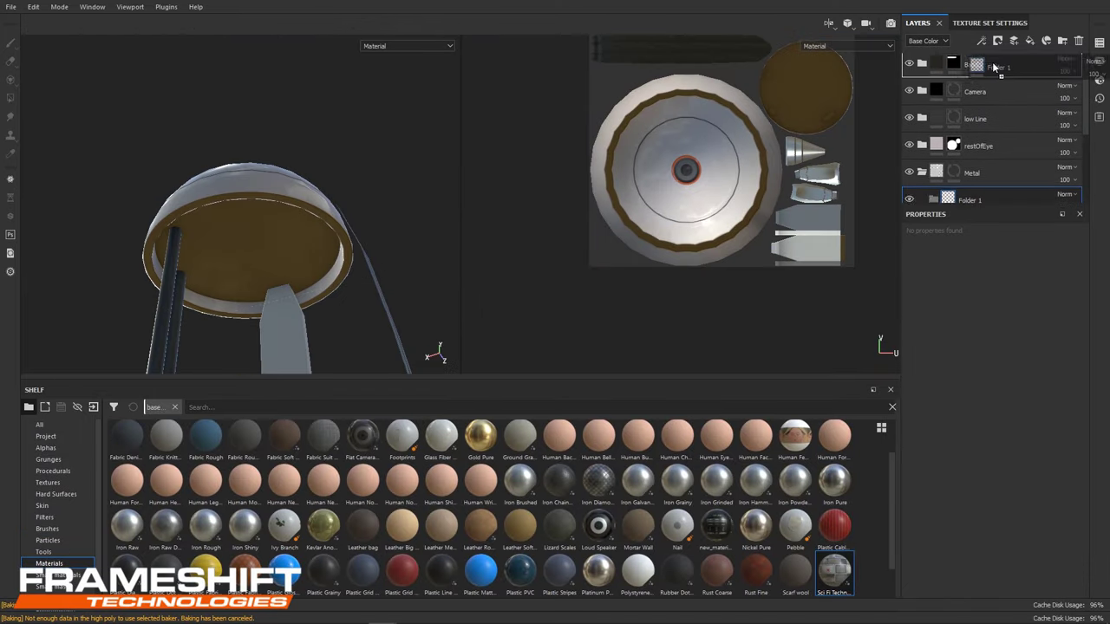
Add the Sci Fi Technical Hull material as a layer for the dome's underside.
drag(995, 68, 994, 74)
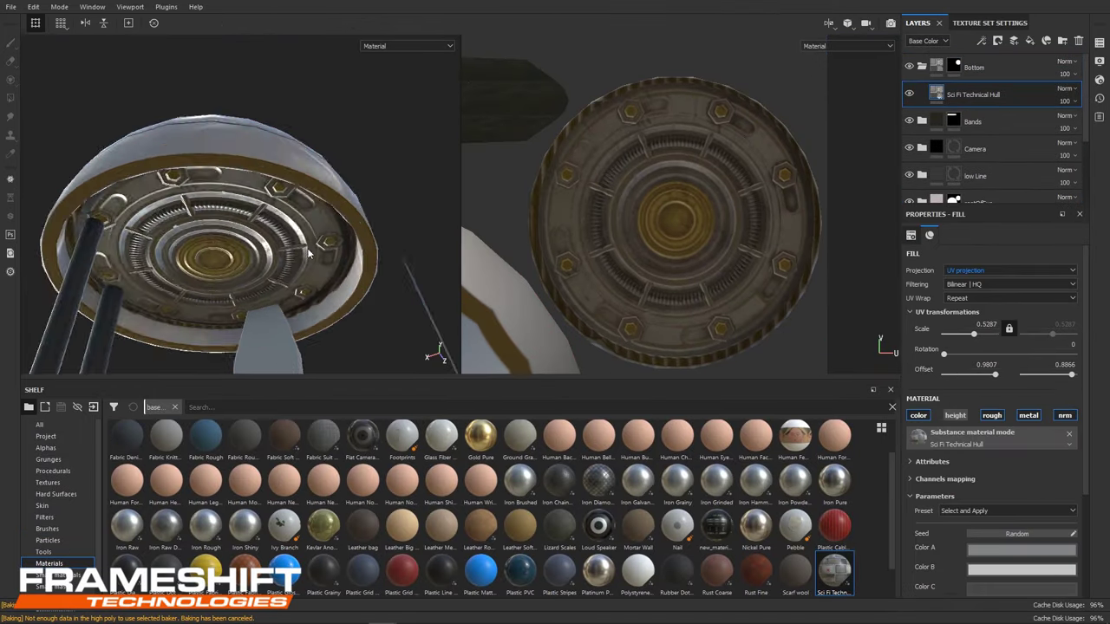
scroll(1028, 409, down, 3)
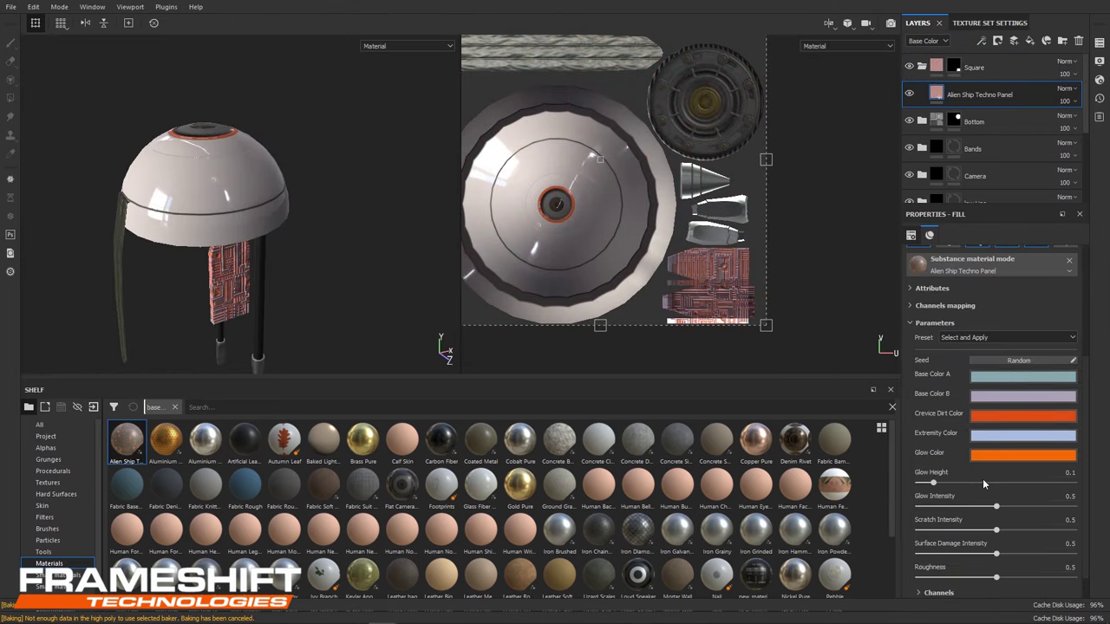
Nudge the Alien Ship Techno Panel texture offset so the pattern sits correctly on the fin.
alt+drag(286, 235, 441, 89)
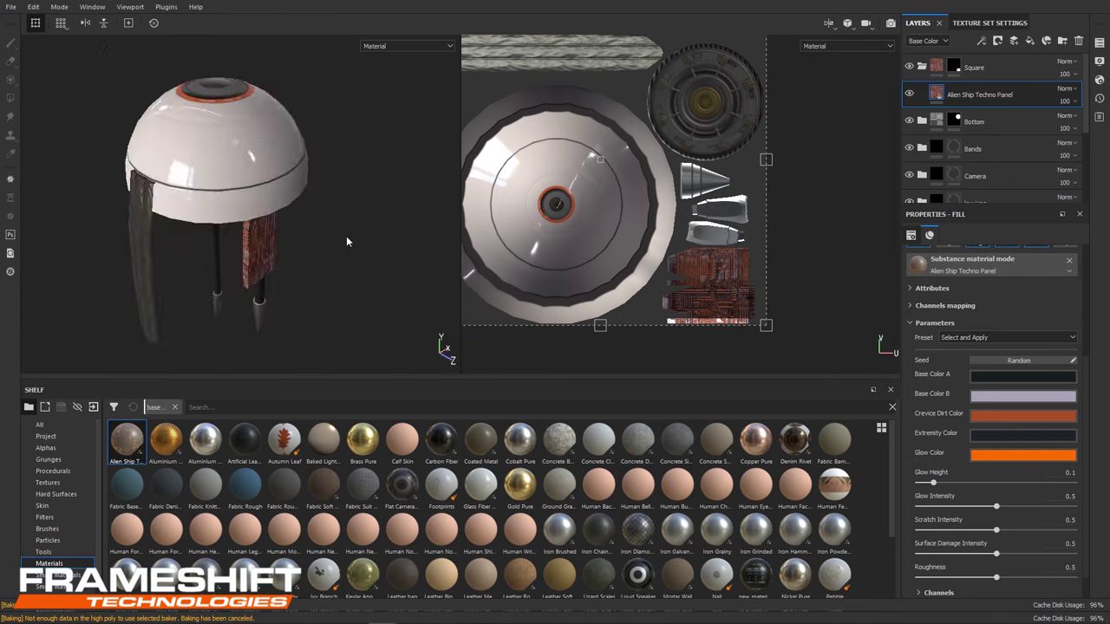
alt+drag(347, 241, 20, 67)
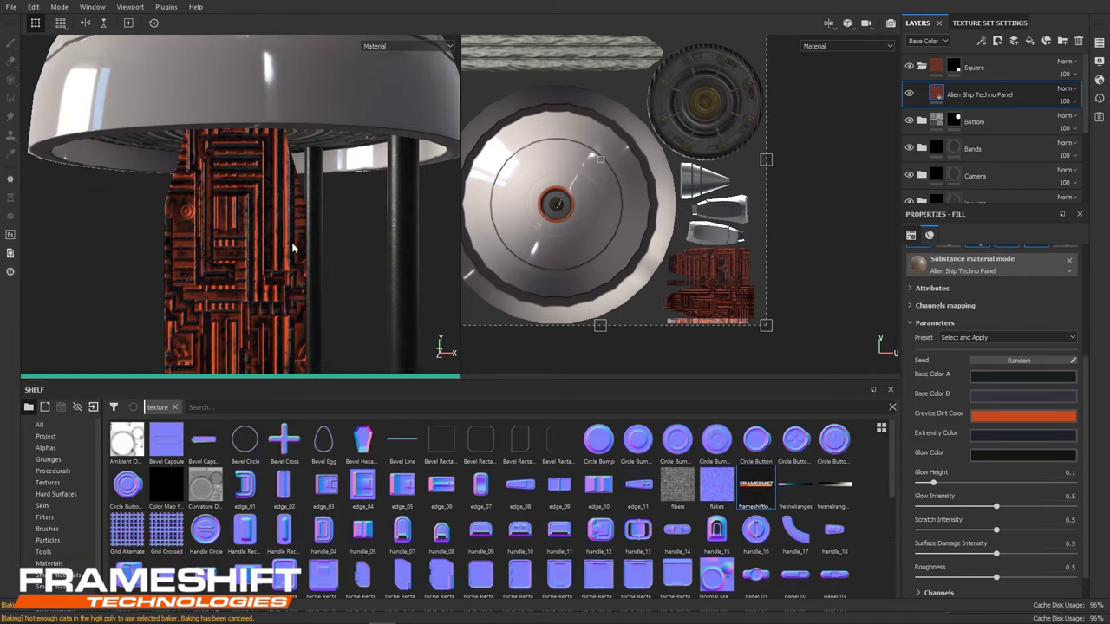
alt+drag(292, 249, 993, 324)
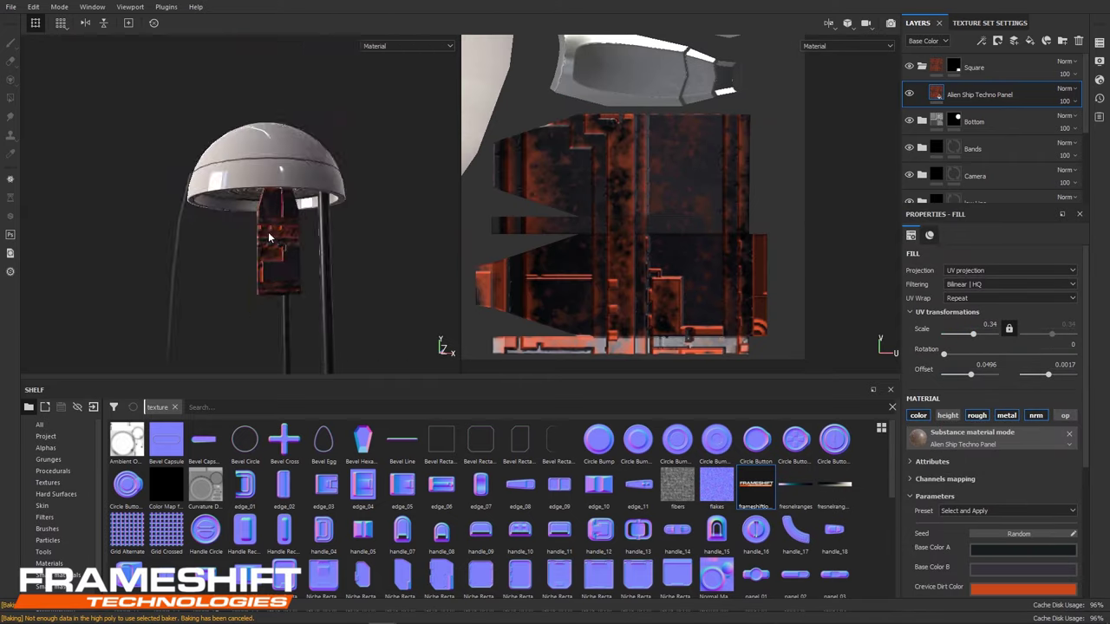
drag(726, 267, 612, 130)
alt+drag(364, 216, 291, 223)
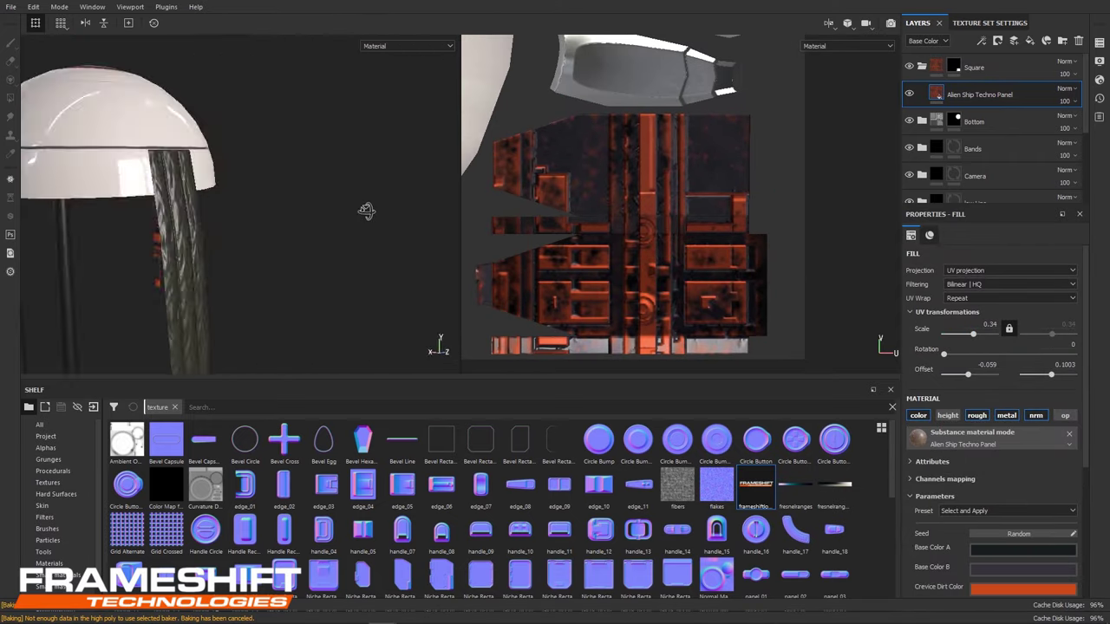
mouse_move(366, 210)
alt+mouse_down()
mouse_move(329, 85)
mouse_move(218, 273)
alt+mouse_up()
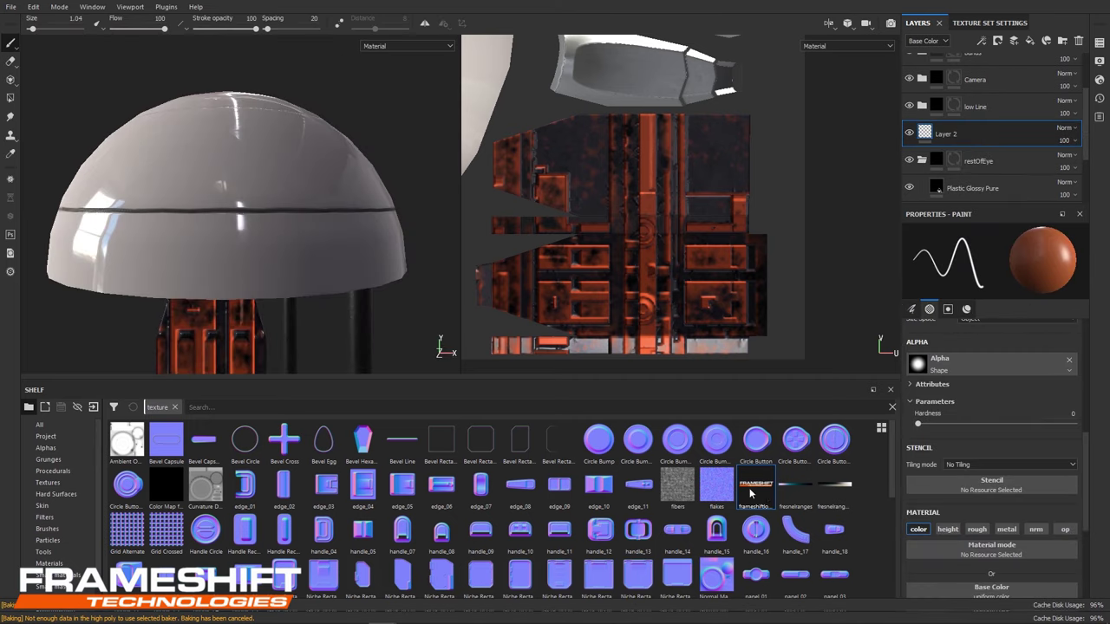
Choose the Authorized Personnel Only text alpha from the shelf.
scroll(979, 422, down, 5)
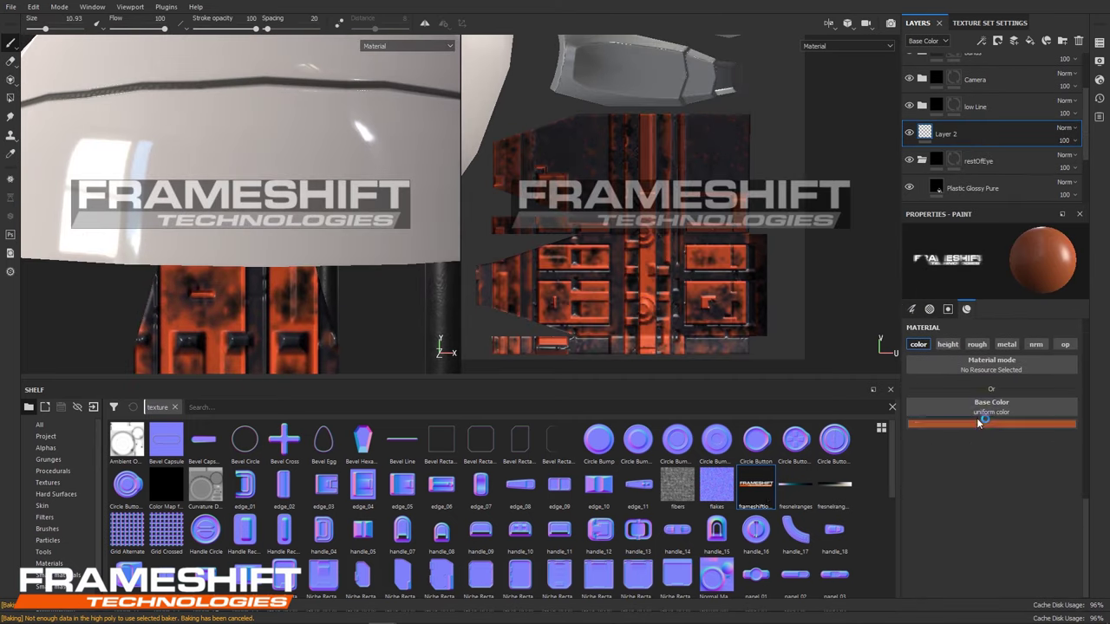
scroll(989, 507, up, 5)
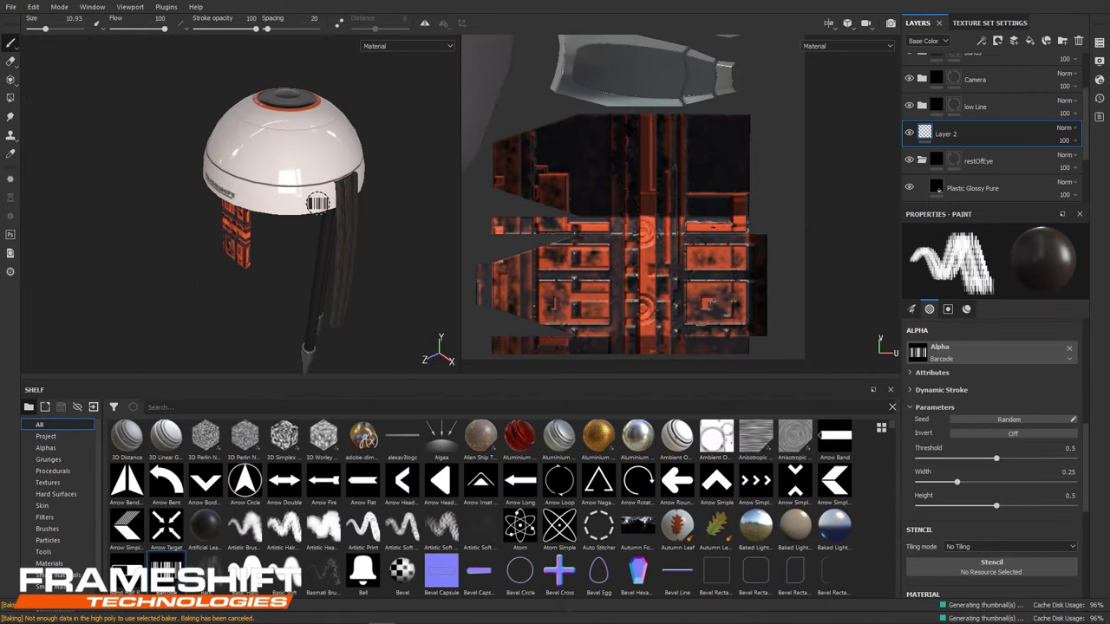
text(text)
click(323, 560)
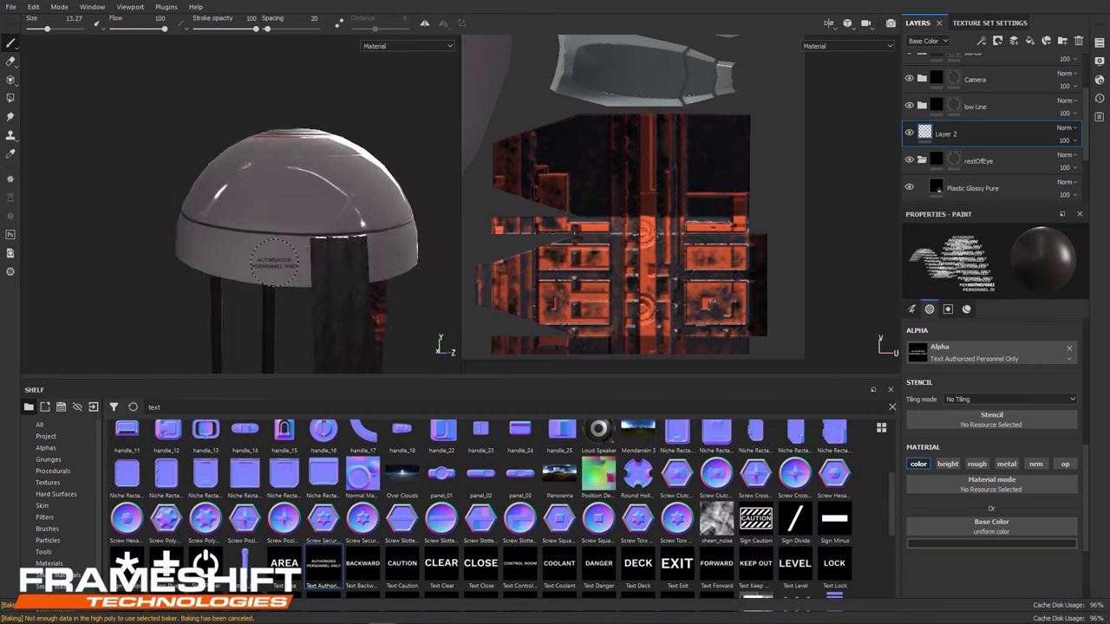
scroll(352, 256, up, 3)
scroll(434, 520, down, 3)
Stamp the power-sign alpha and shrink the brush to about 17.5.
click(206, 442)
mouse_move(260, 217)
alt+mouse_down()
mouse_move(262, 136)
mouse_move(185, 362)
alt+mouse_up()
scroll(347, 217, up, 3)
scroll(934, 458, up, 5)
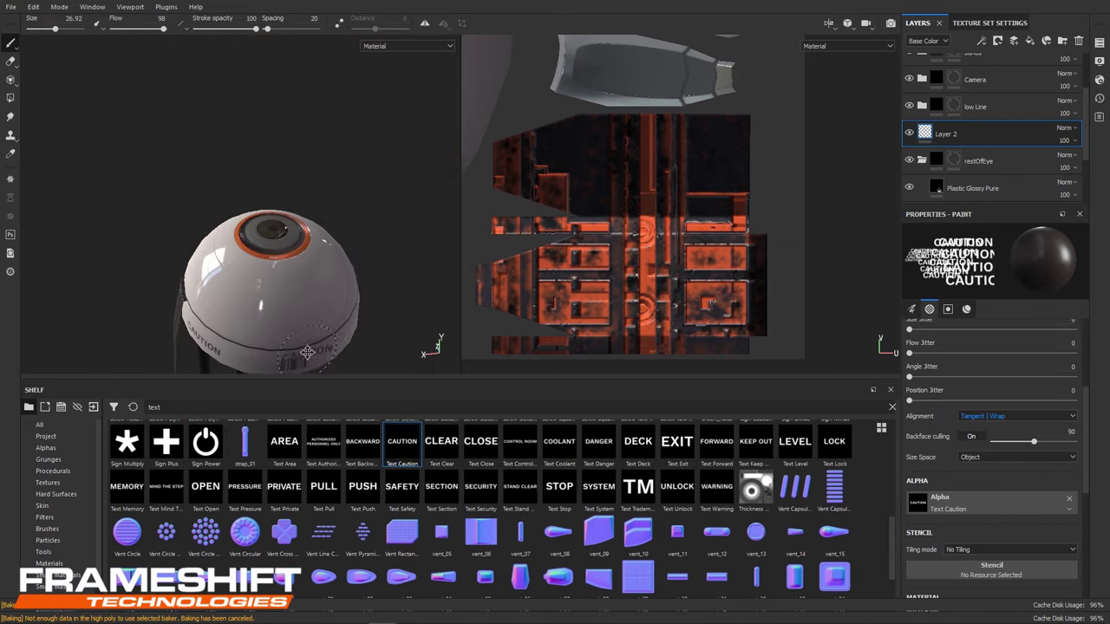
alt+drag(307, 352, 319, 224)
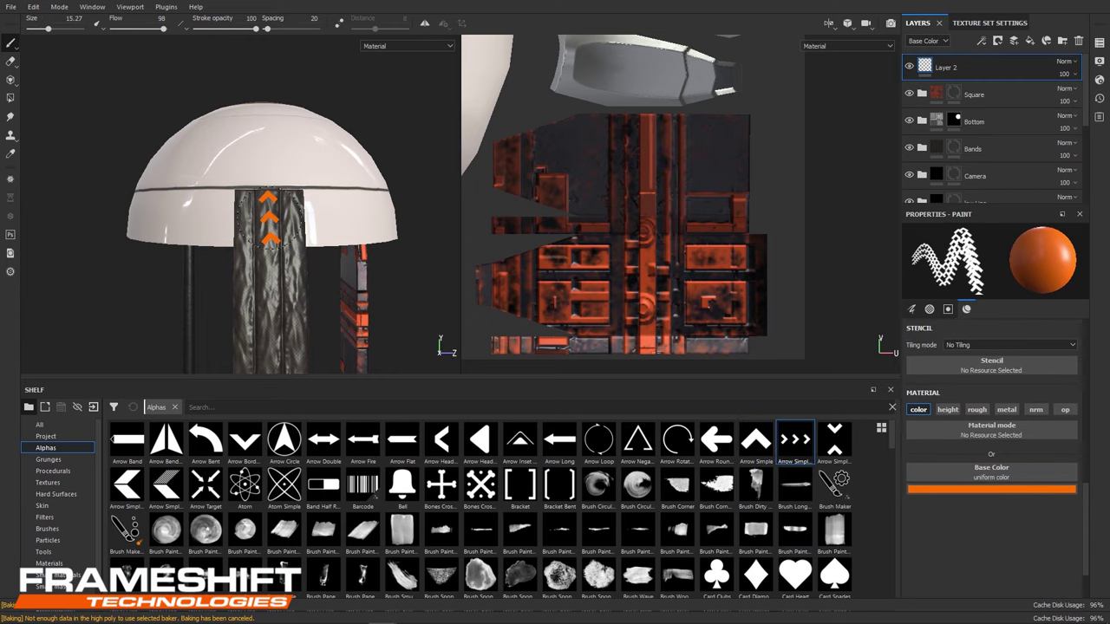
Frame the arrow-marked cable and pick the Text Unlock alpha for painting decals.
alt+drag(455, 243, 349, 257)
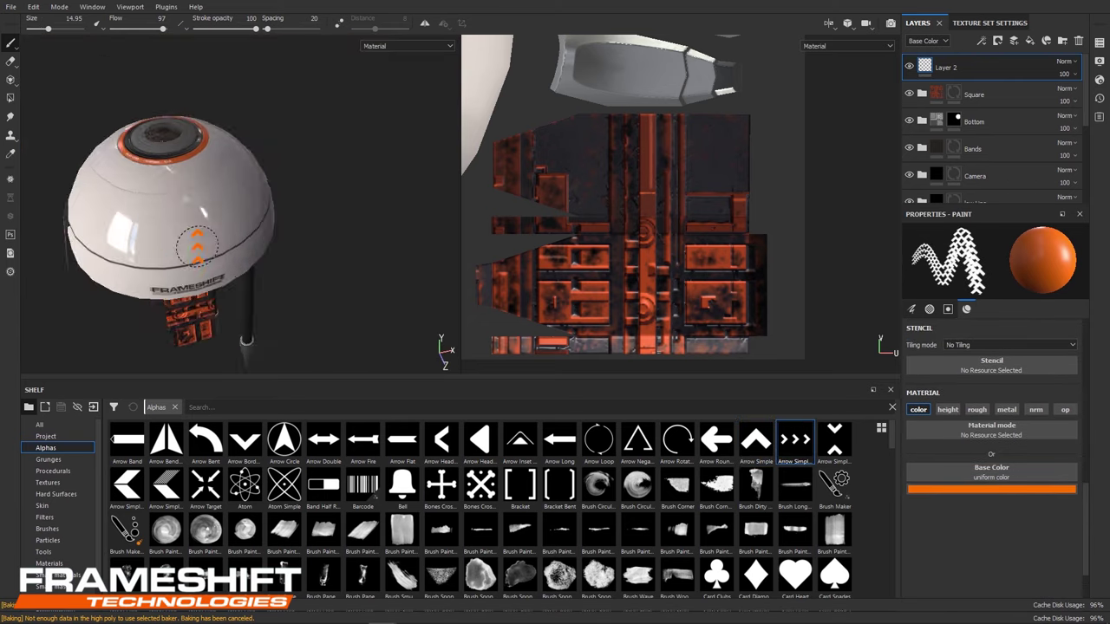
alt+drag(198, 247, 286, 242)
scroll(606, 521, down, 5)
scroll(759, 549, down, 5)
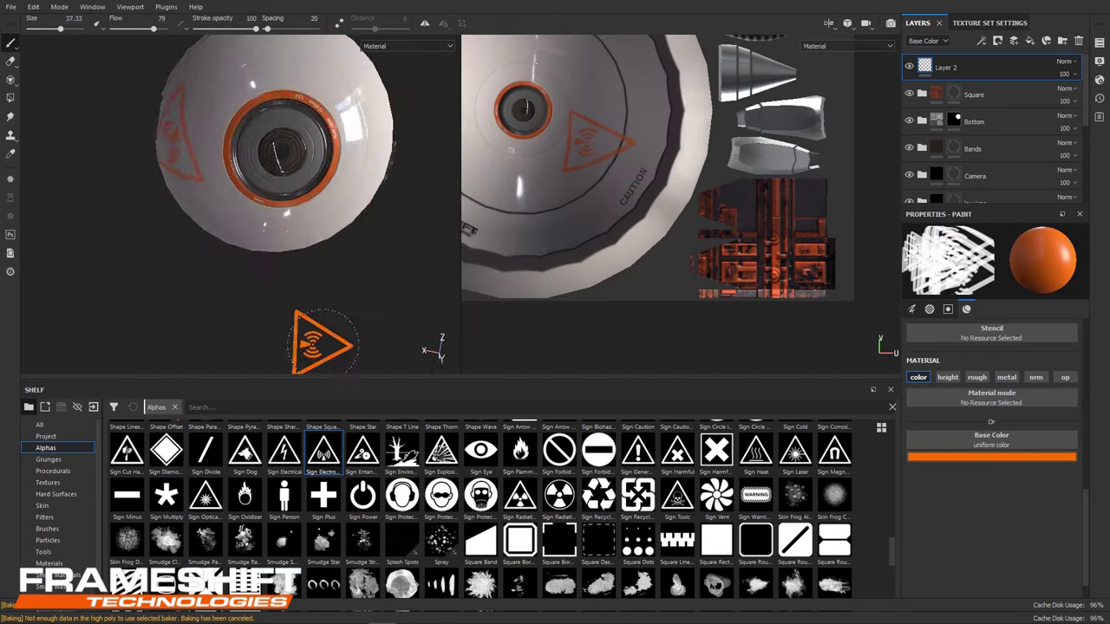
scroll(602, 503, down, 5)
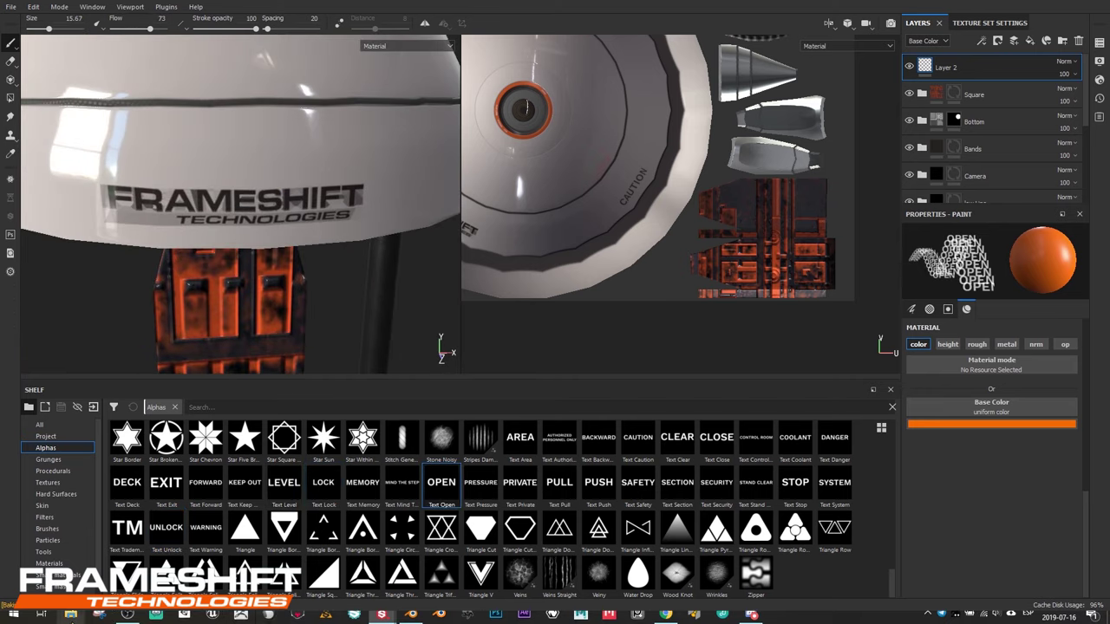
click(167, 530)
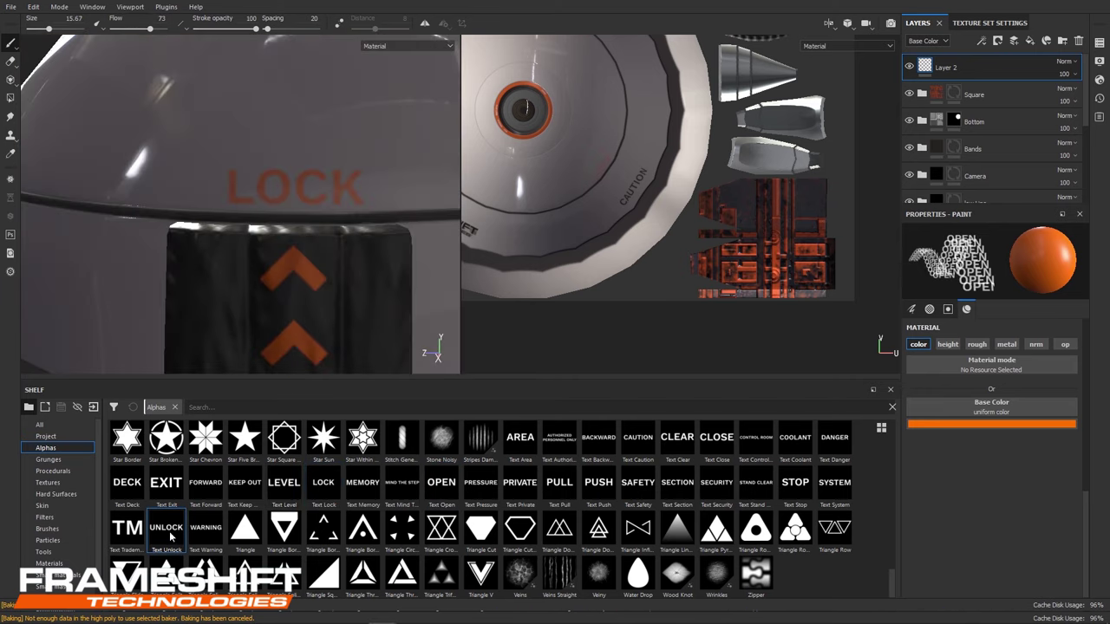
click(10, 41)
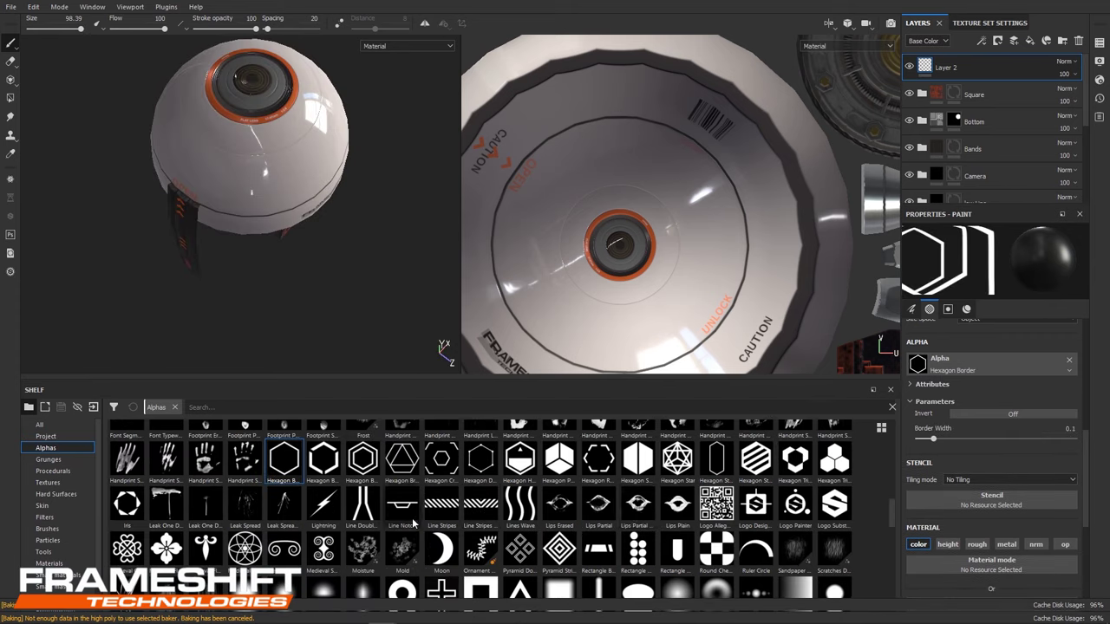
Choose the Triangle Circular alpha for the arrow marks around the lens.
scroll(414, 523, down, 5)
click(401, 526)
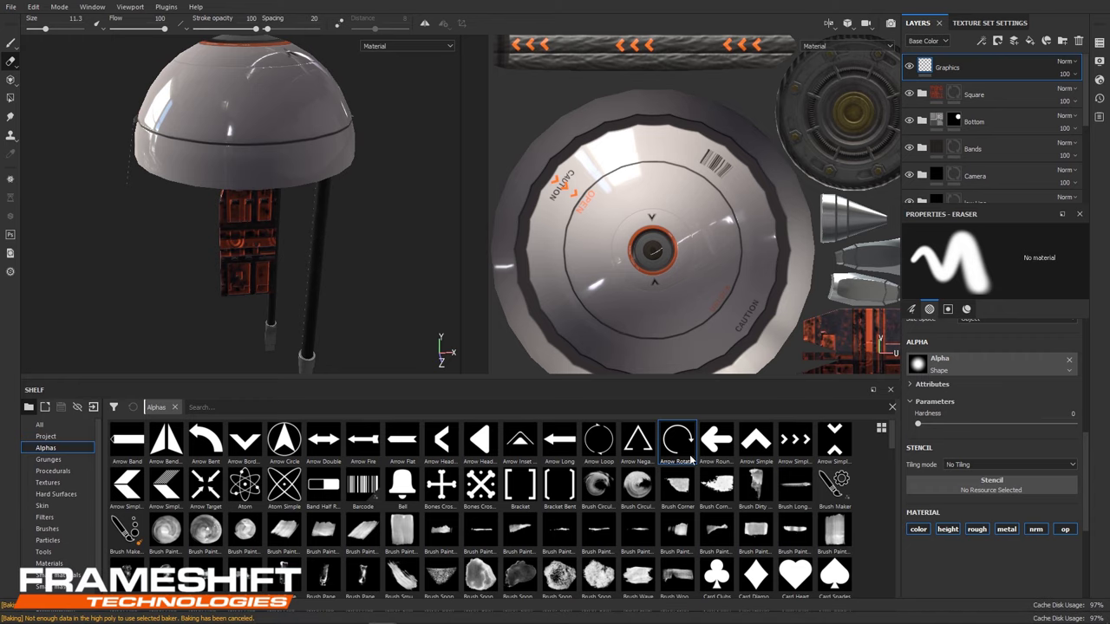
Paint with the Arrow Rotation alpha on the side of the dome.
click(691, 459)
key(1)
scroll(691, 460, down, 3)
scroll(249, 203, up, 2)
scroll(250, 203, up, 2)
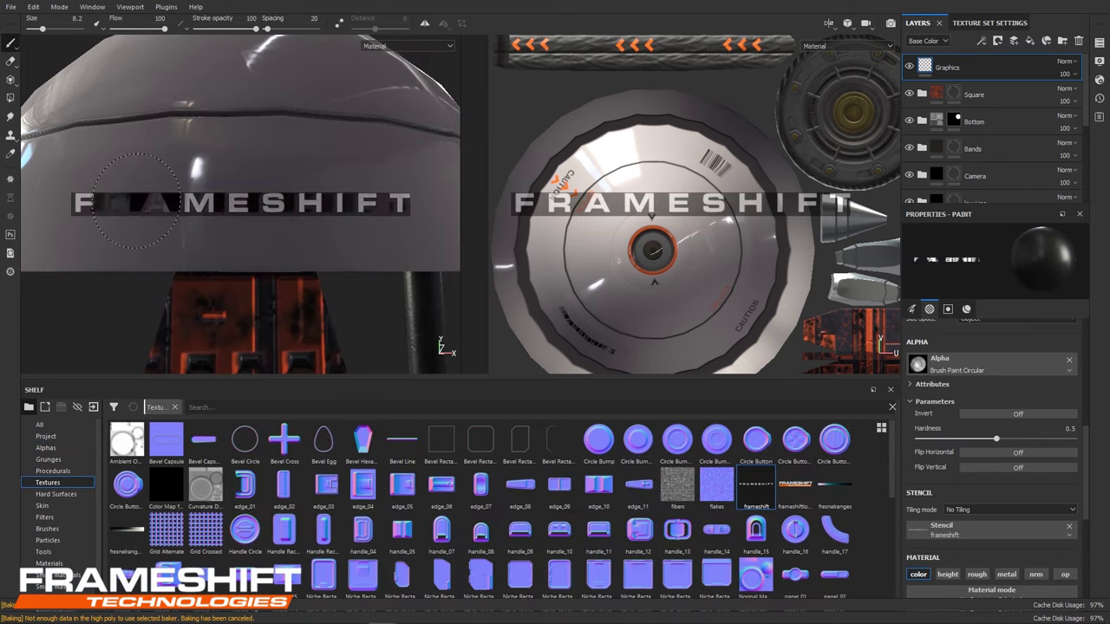
scroll(136, 201, down, 1)
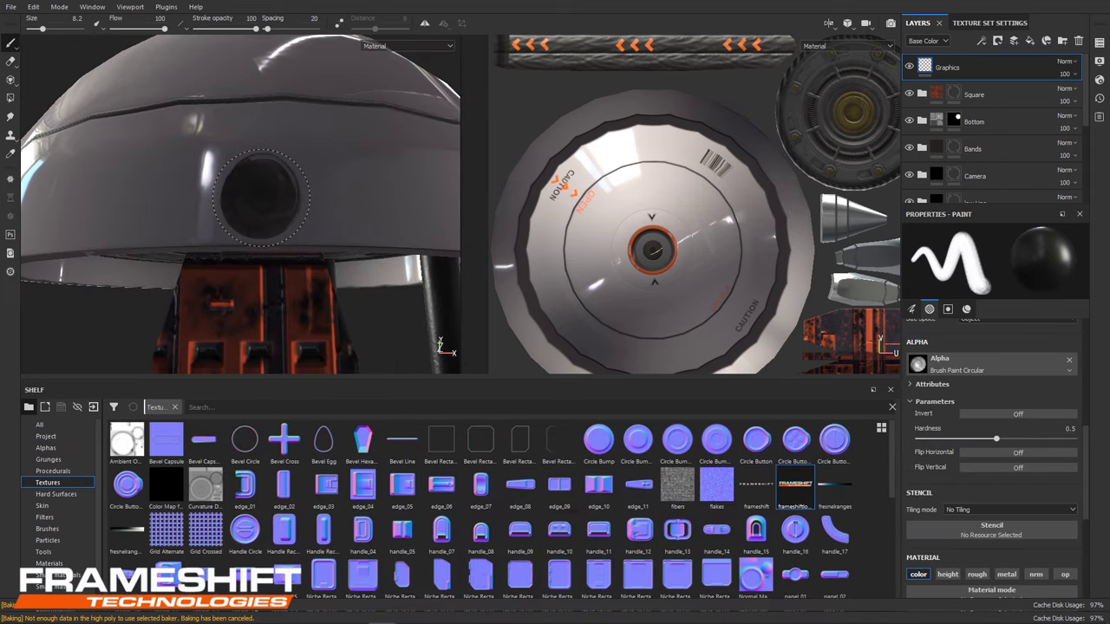
scroll(989, 491, up, 3)
Erase the stray marks around the FRAMESHIFT TECHNOLOGIES logo's letters.
key(2)
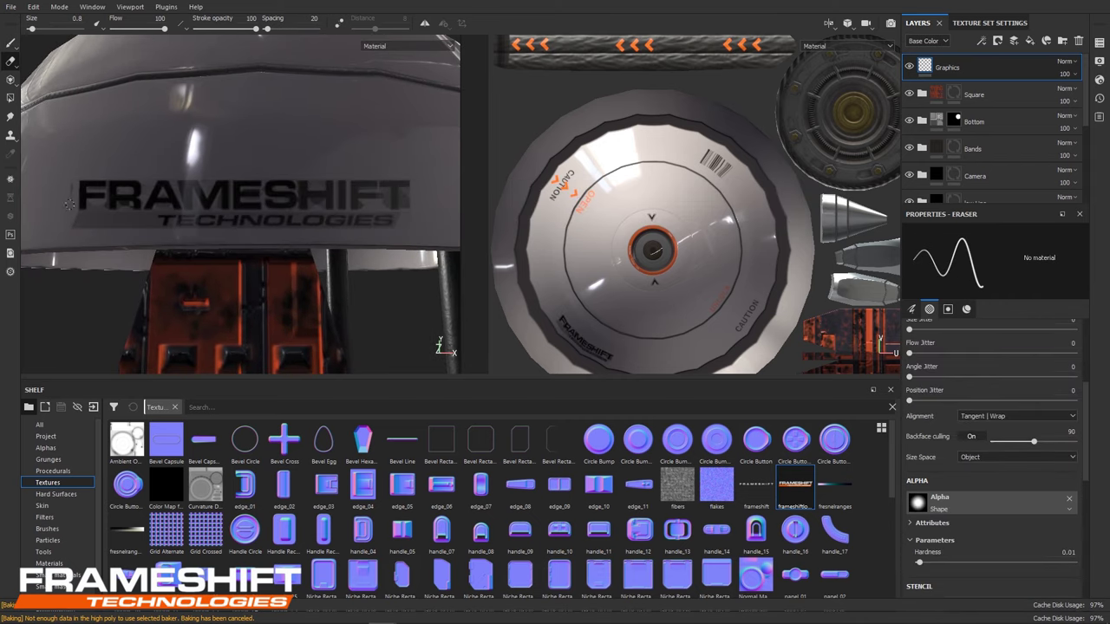
scroll(221, 121, up, 5)
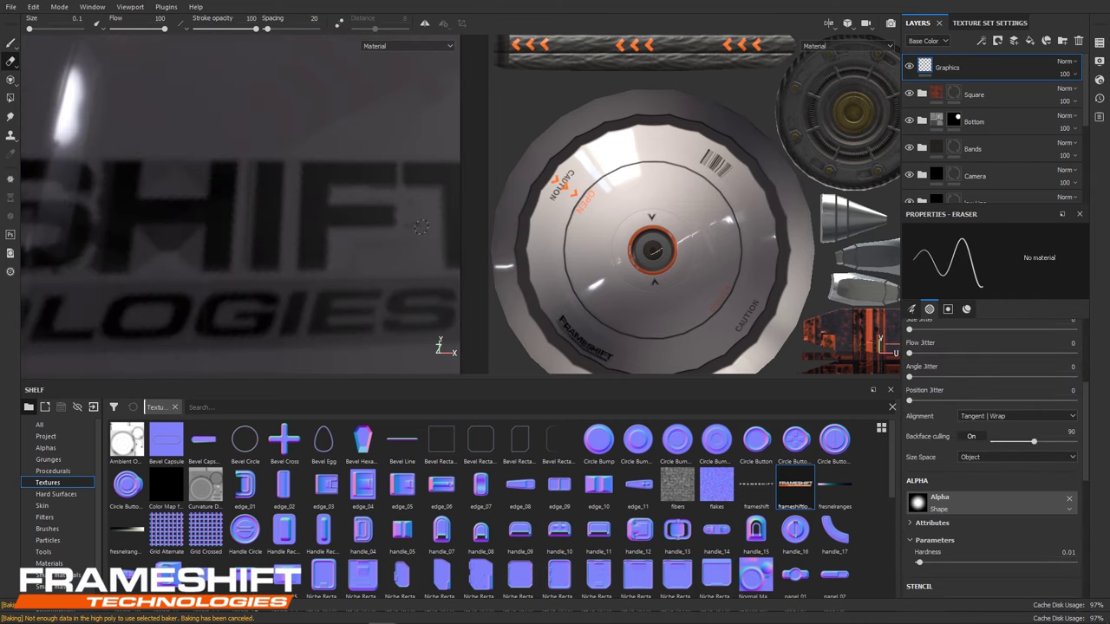
scroll(989, 415, down, 2)
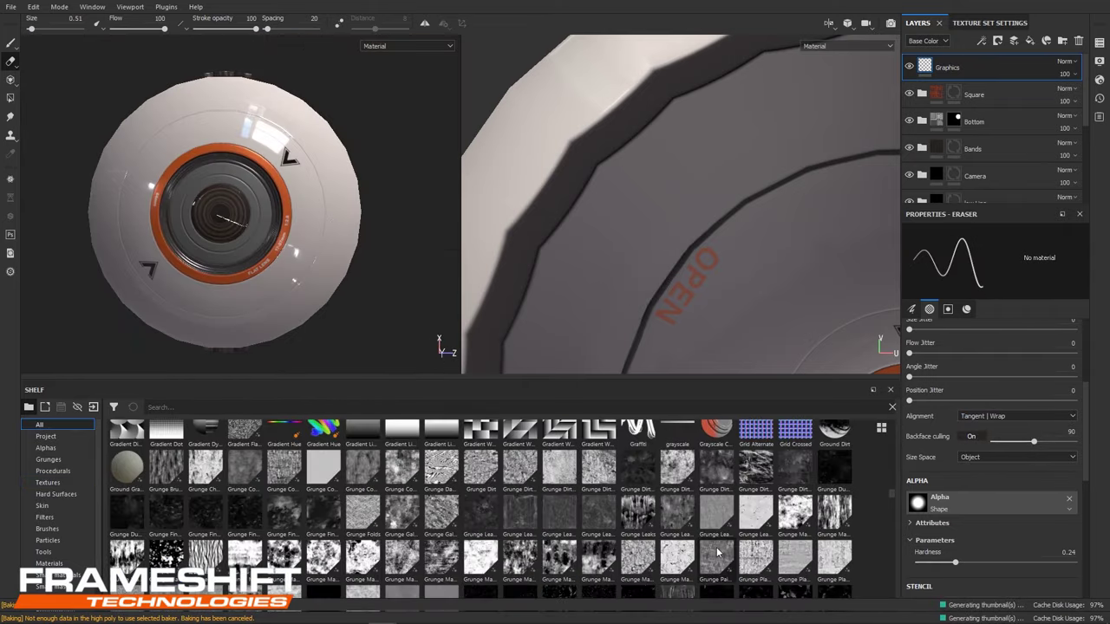
Switch to Polygon Fill and add the recessed-grain plastic material as a new layer.
scroll(717, 552, down, 10)
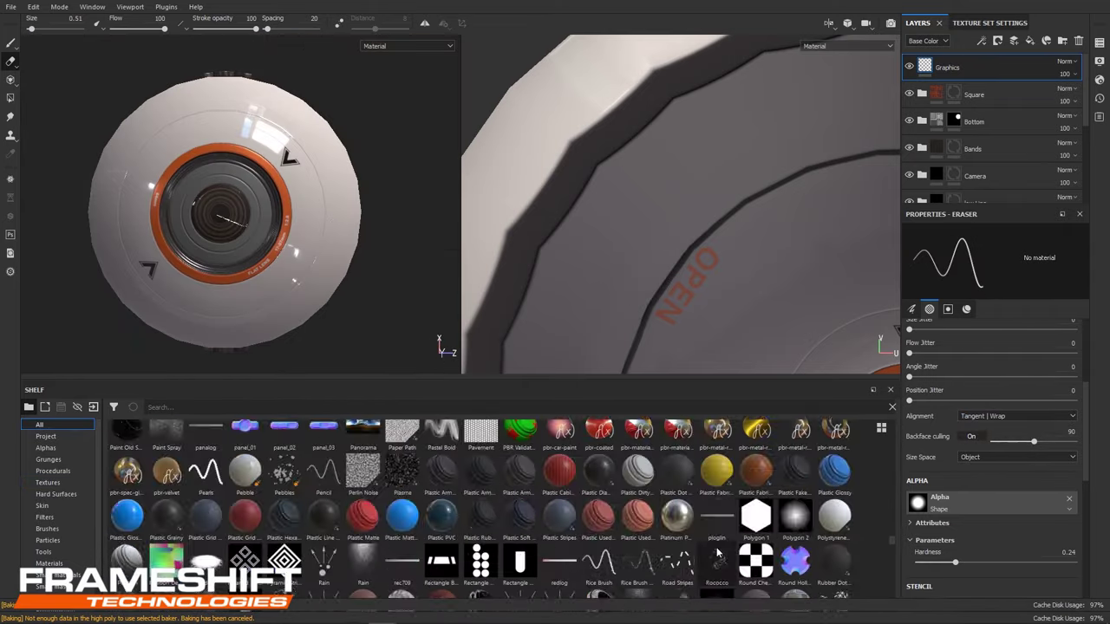
alt+drag(367, 180, 121, 221)
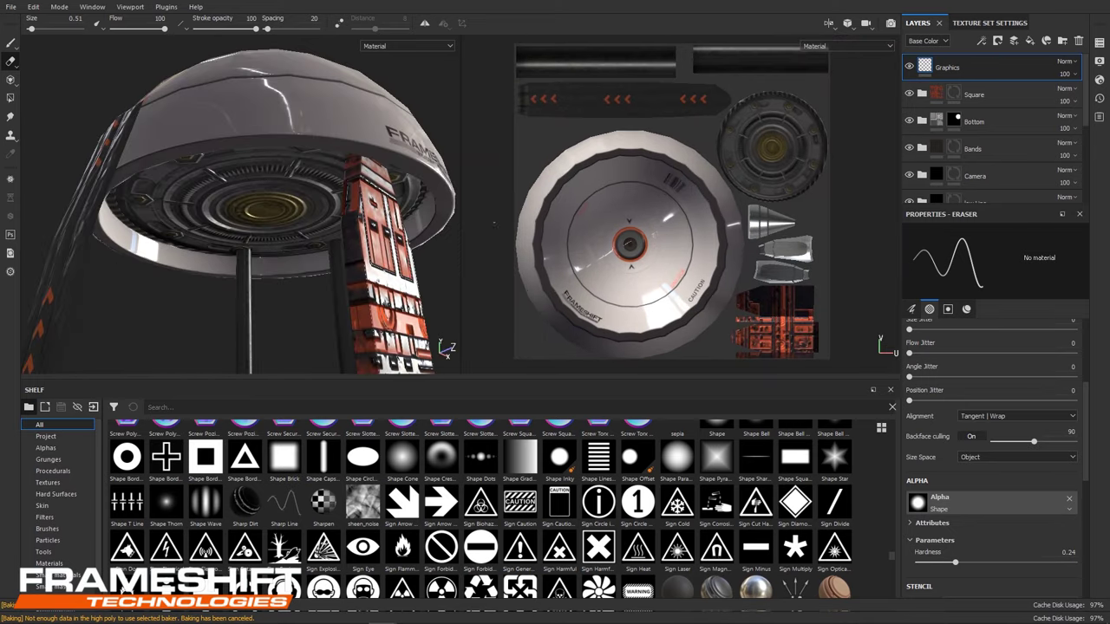
key(4)
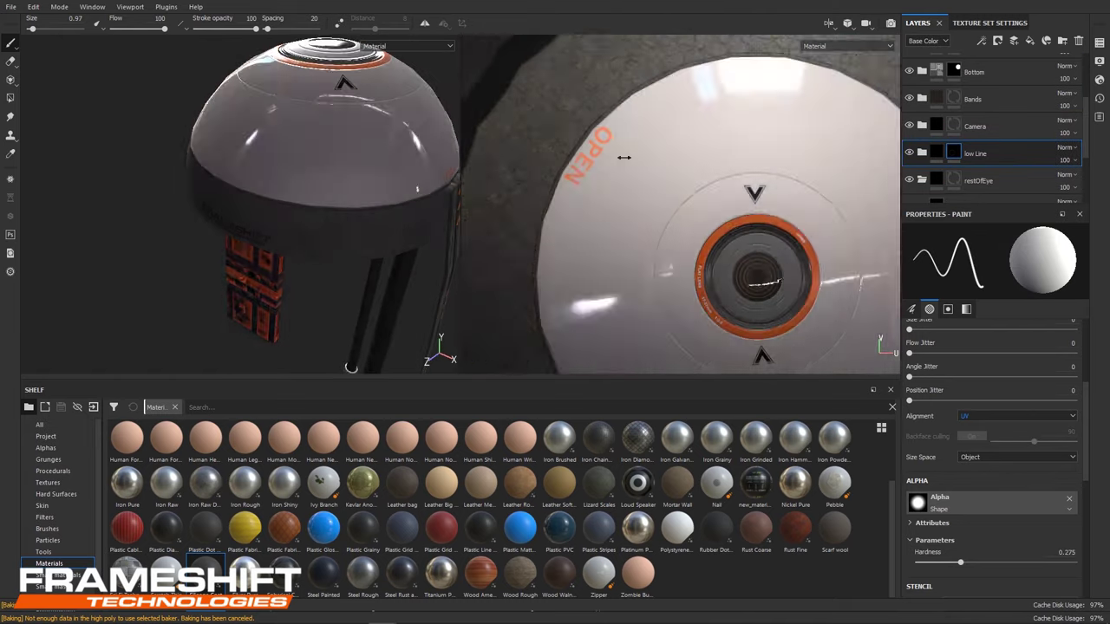
drag(971, 100, 971, 106)
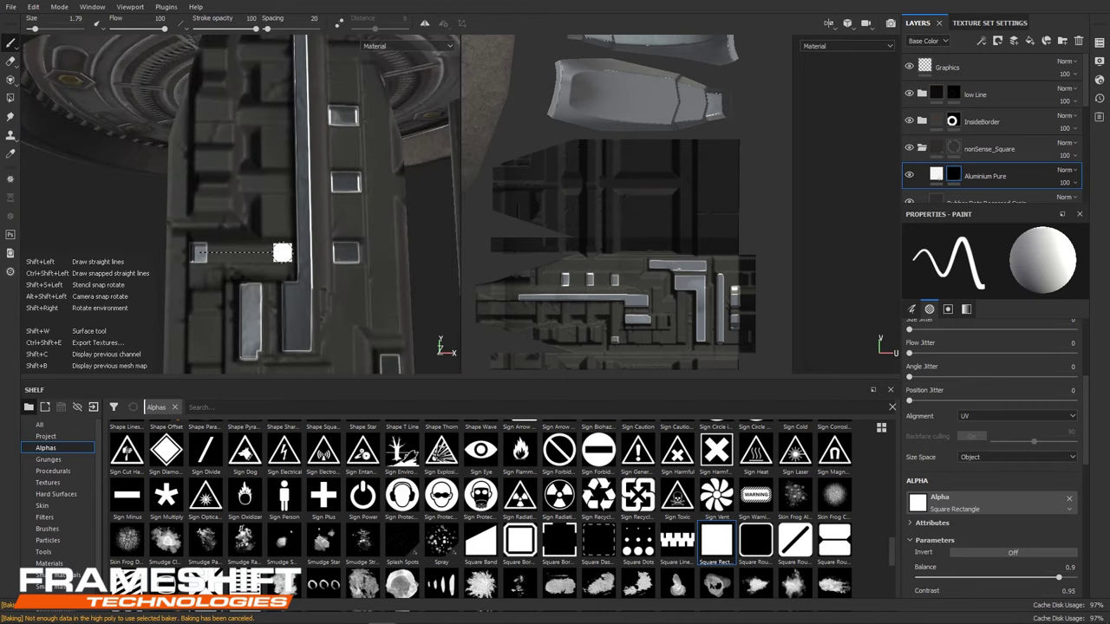
Review the aluminium rectangles on the panel and open the Aluminium Pure layer's fill settings.
alt+drag(281, 221, 301, 148)
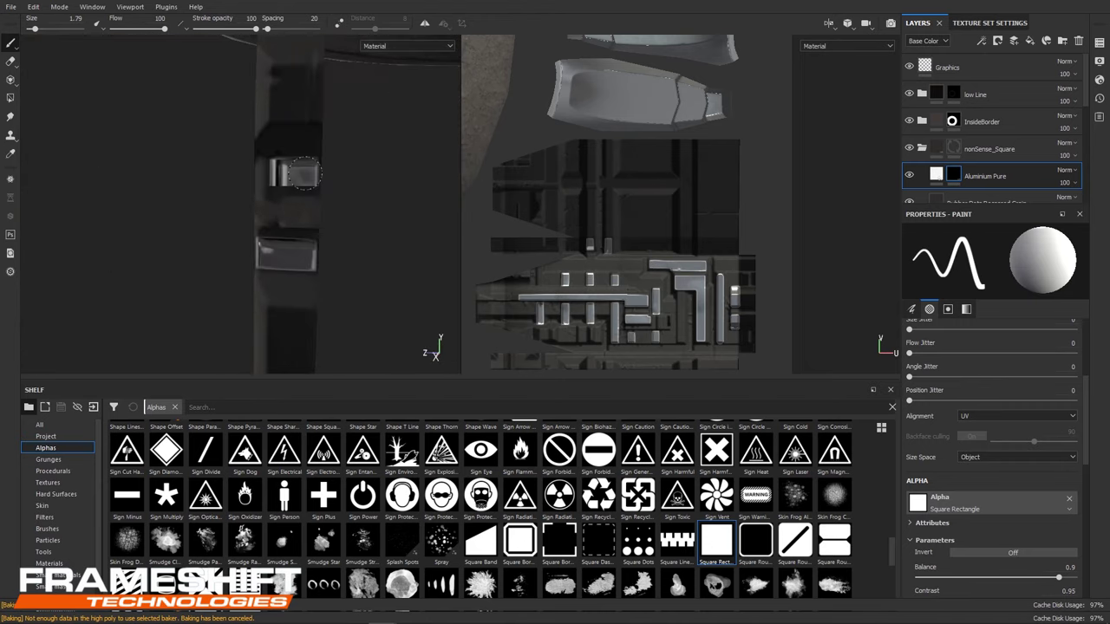
scroll(664, 252, up, 5)
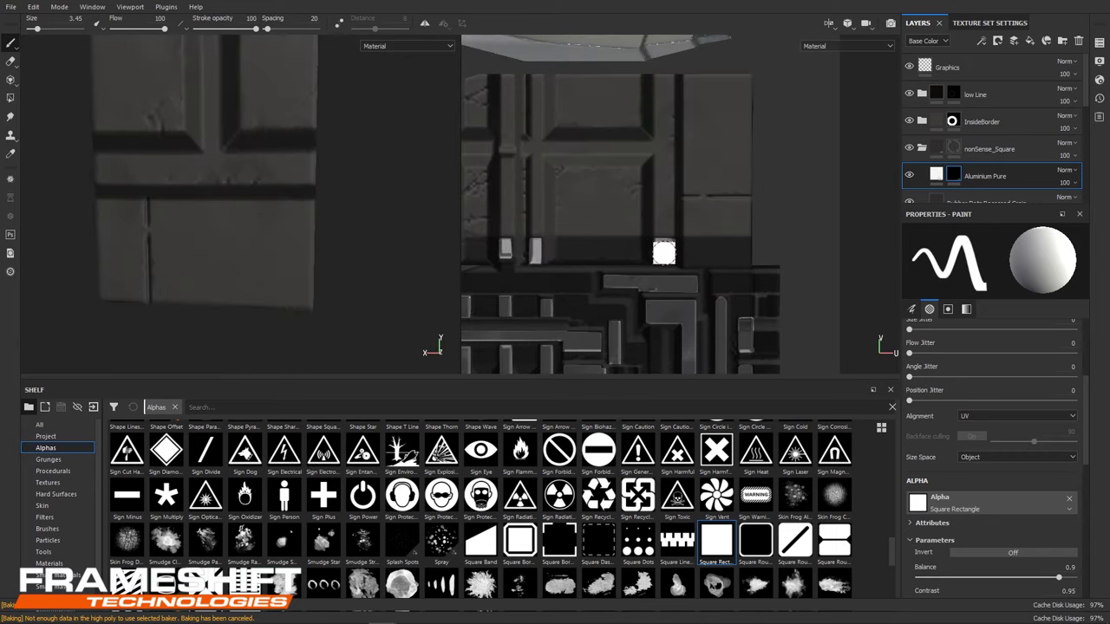
scroll(632, 99, down, 3)
scroll(568, 275, up, 5)
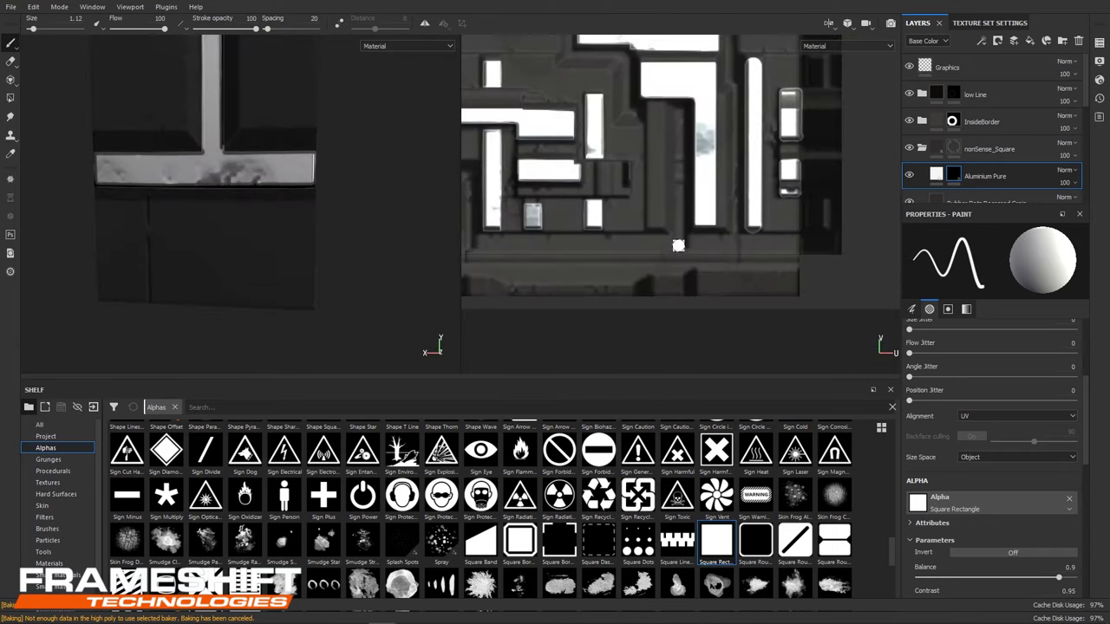
scroll(568, 275, down, 3)
alt+drag(381, 260, 370, 309)
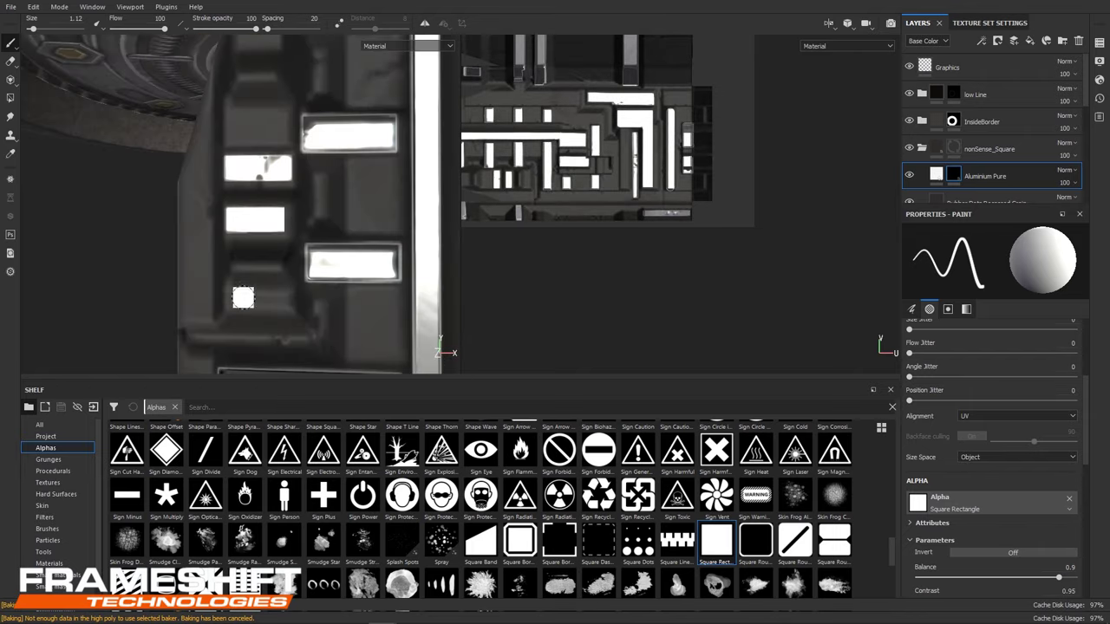
click(936, 174)
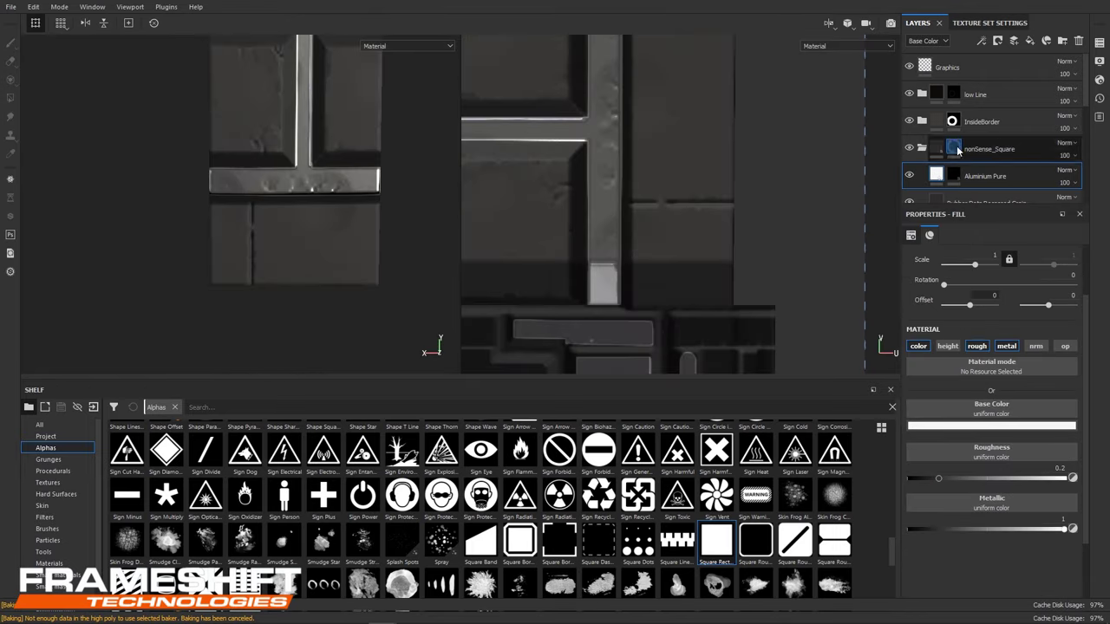
mouse_move(224, 263)
alt+mouse_down()
mouse_move(286, 184)
mouse_move(233, 249)
alt+mouse_up()
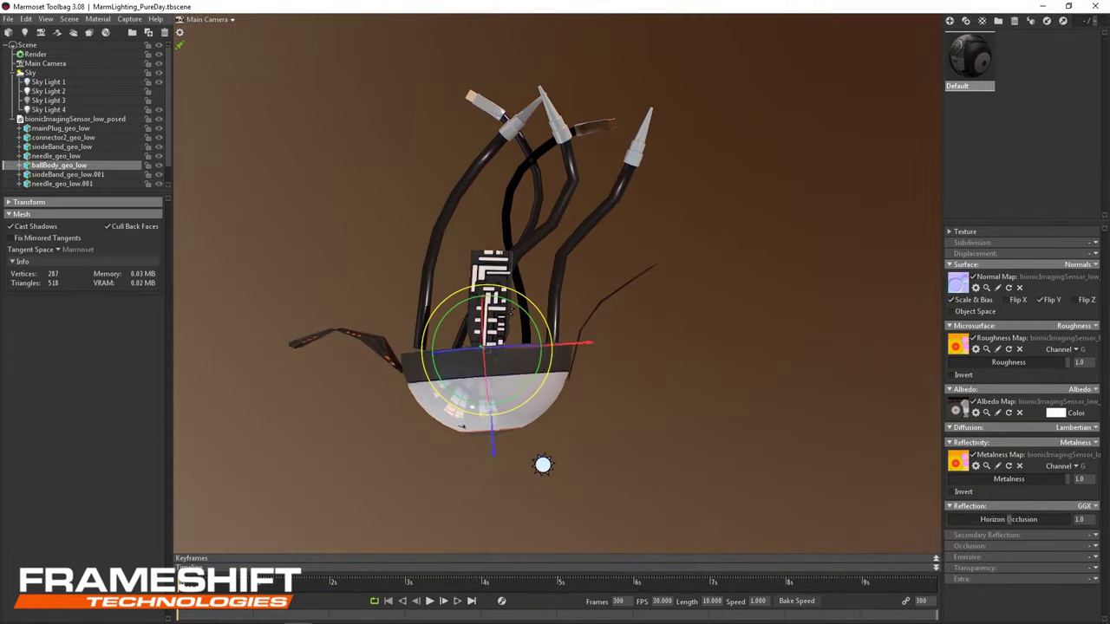
Select both side band meshes, then deselect and orbit to inspect the re-posed eye model.
click(61, 147)
ctrl+click(98, 175)
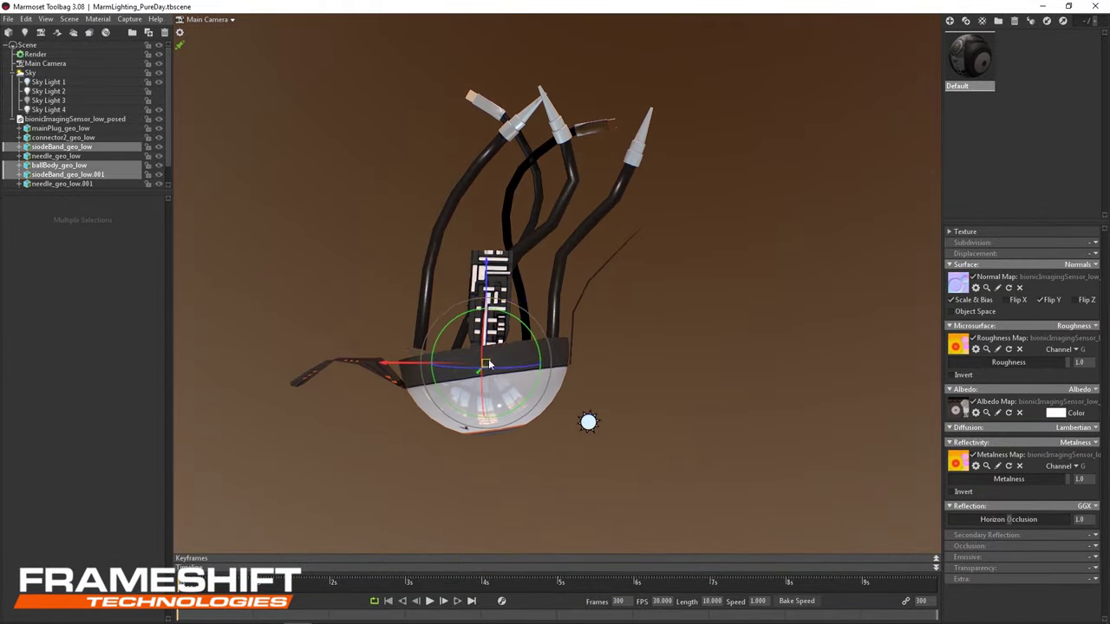
click(646, 386)
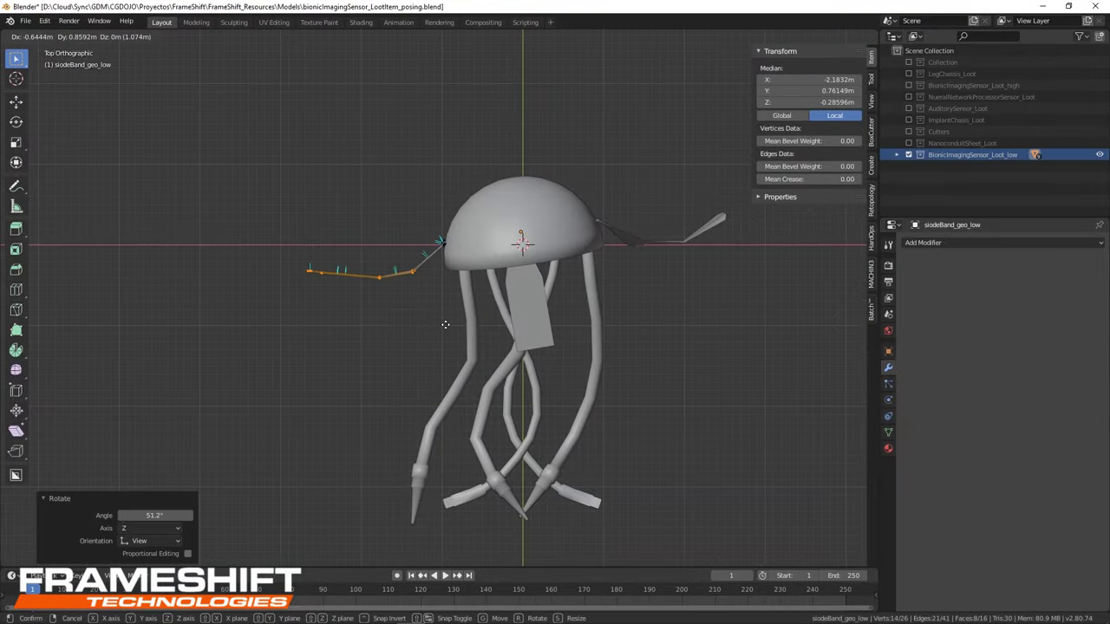
mouse_move(554, 347)
middle_down()
mouse_move(540, 421)
mouse_move(602, 347)
mouse_move(620, 269)
middle_up()
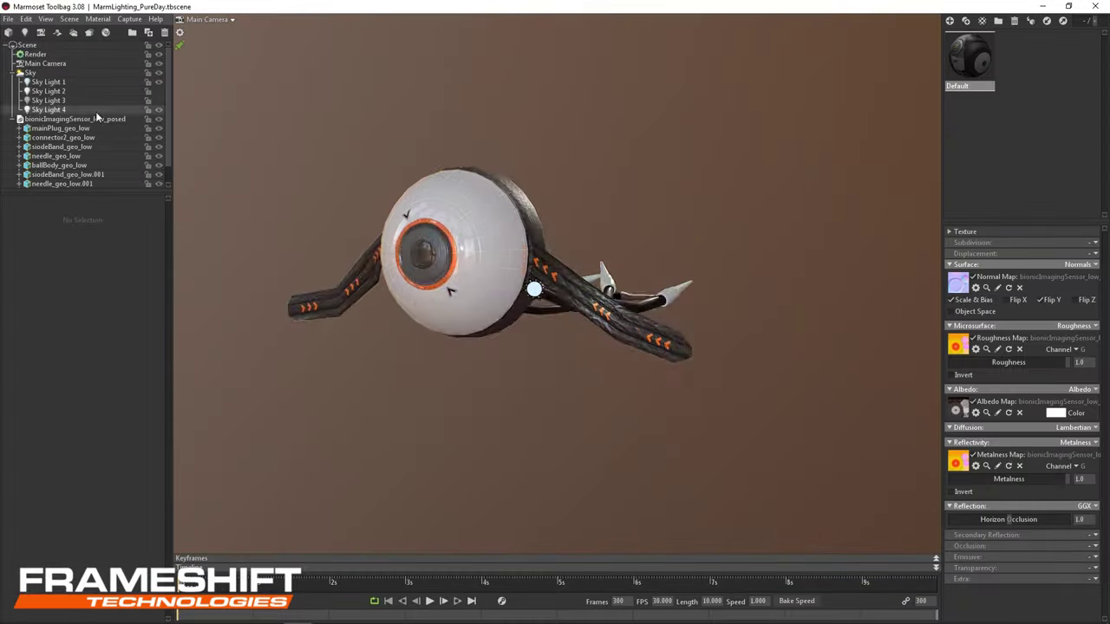
mouse_move(485, 408)
mouse_down()
mouse_move(608, 477)
mouse_move(539, 359)
mouse_move(706, 349)
mouse_move(650, 370)
mouse_up()
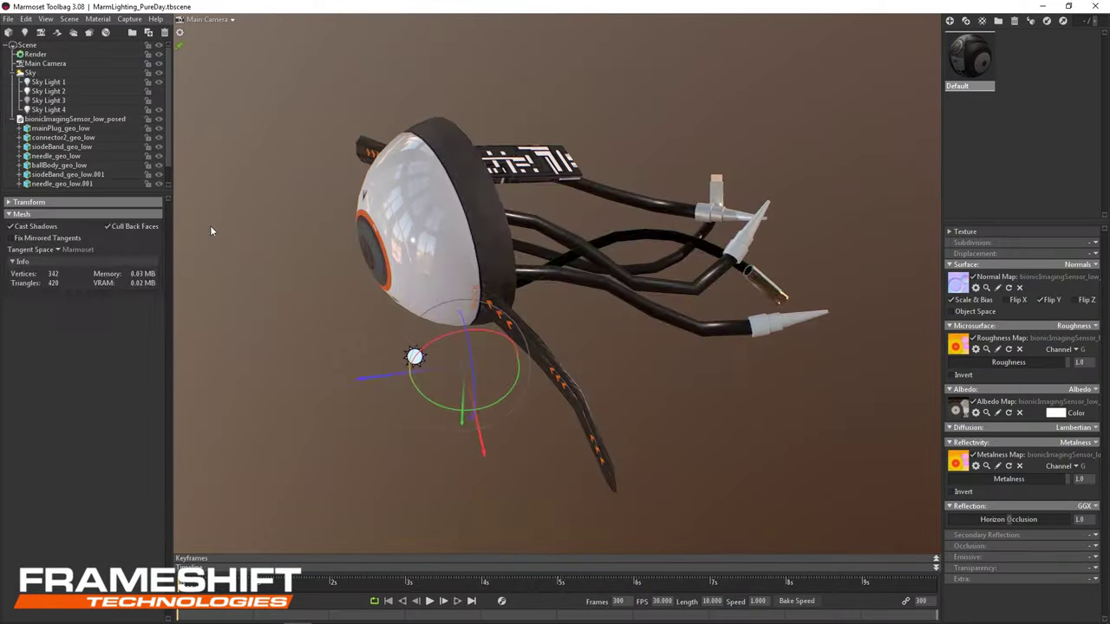